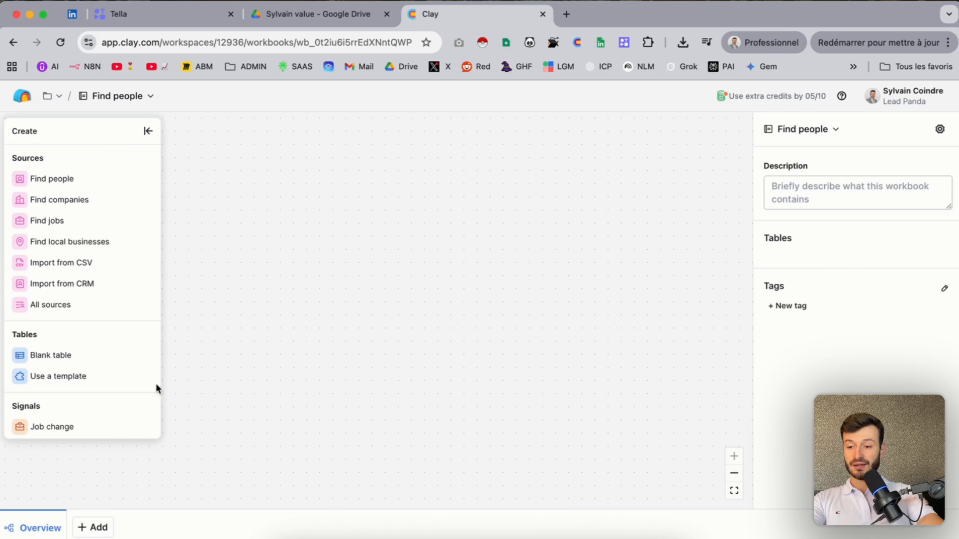
- Start a Find companies search from the workbook's available sources
{"action": "scroll", "coordinate": [100, 417], "scroll_direction": "down", "scroll_amount": 5}
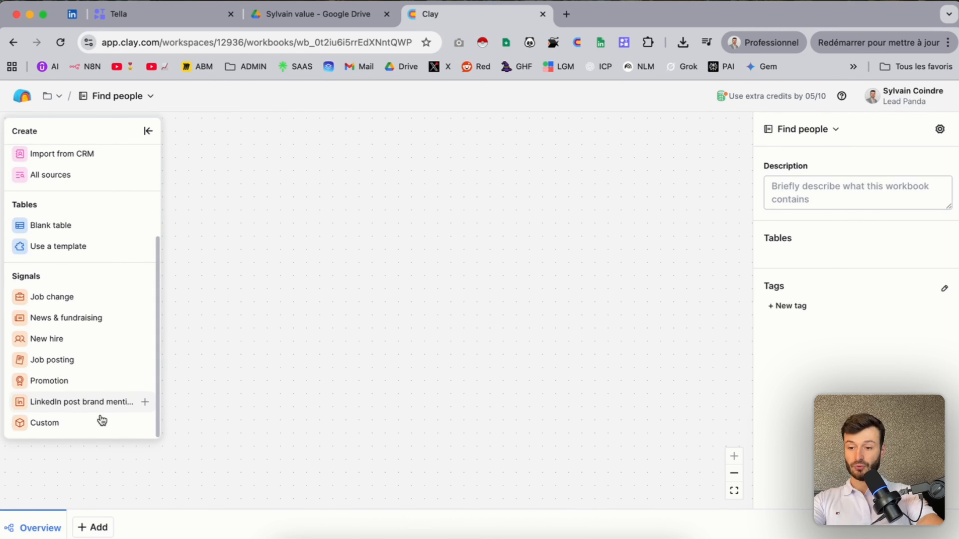
{"action": "scroll", "coordinate": [136, 300], "scroll_direction": "up", "scroll_amount": 5}
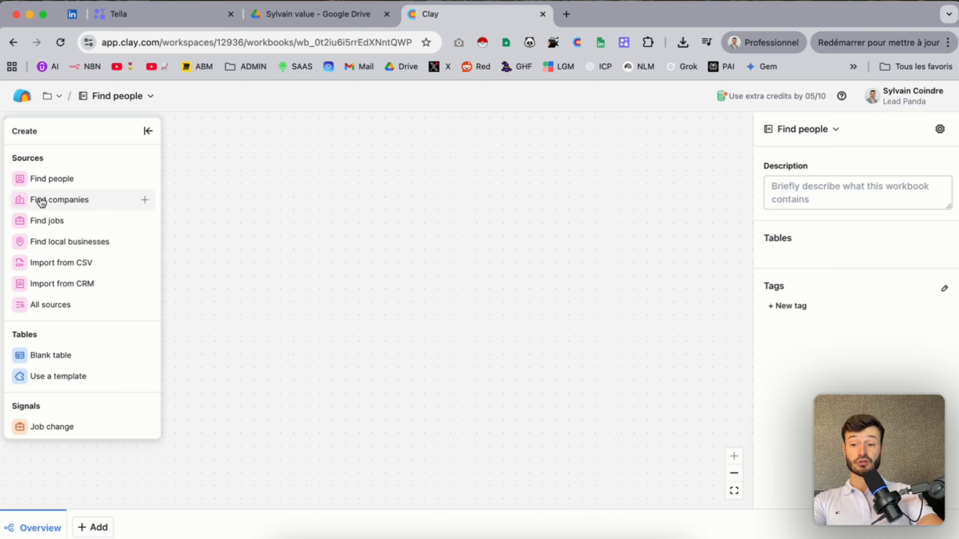
{"action": "left_click", "coordinate": [95, 206]}
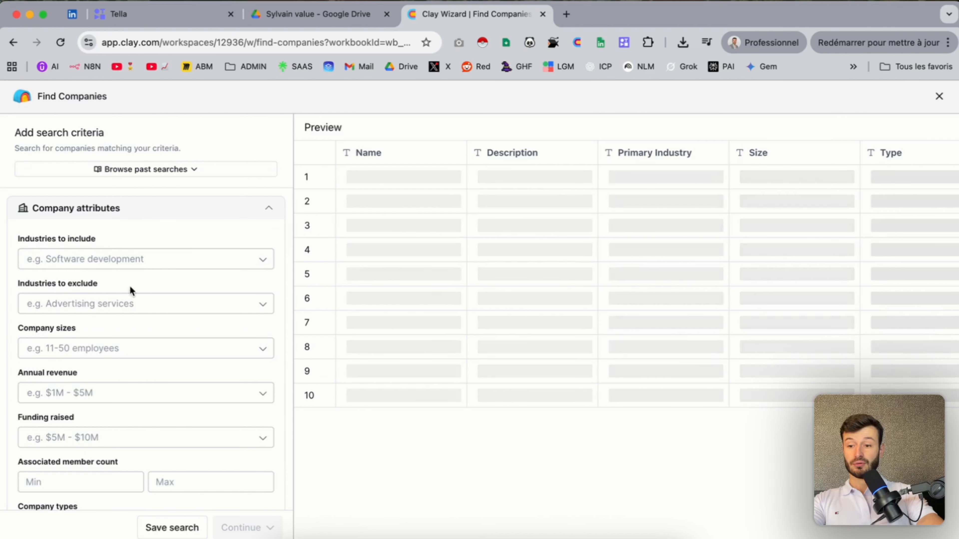
- Restrict the company search to the Advertising Services industry
{"action": "scroll", "coordinate": [125, 245], "scroll_direction": "down", "scroll_amount": 1}
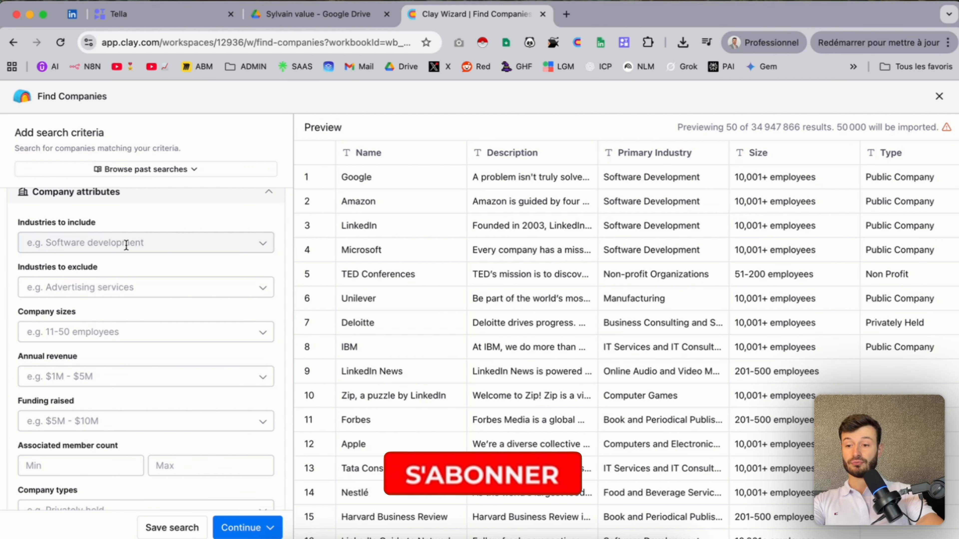
{"action": "left_click", "coordinate": [126, 244]}
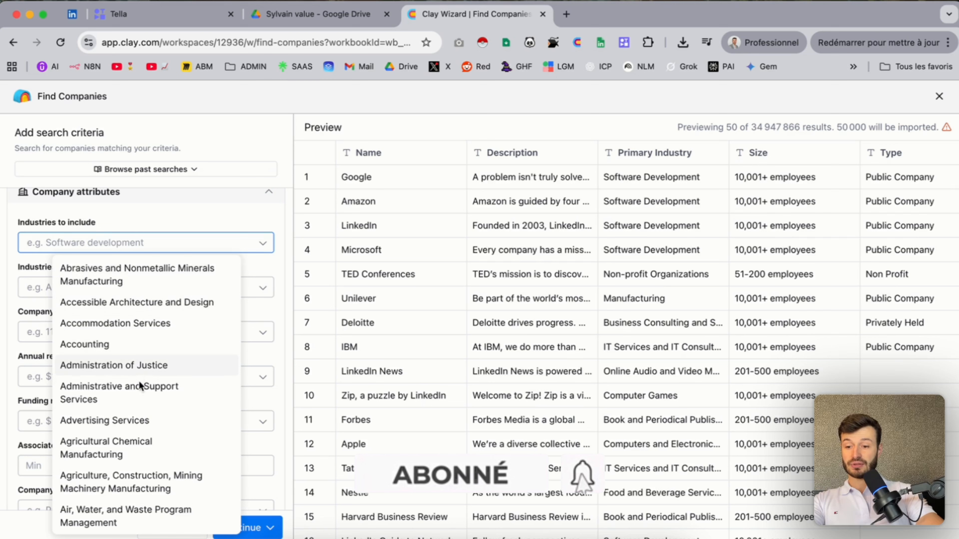
{"action": "scroll", "coordinate": [152, 421], "scroll_direction": "down", "scroll_amount": 1}
{"action": "left_click", "coordinate": [136, 397]}
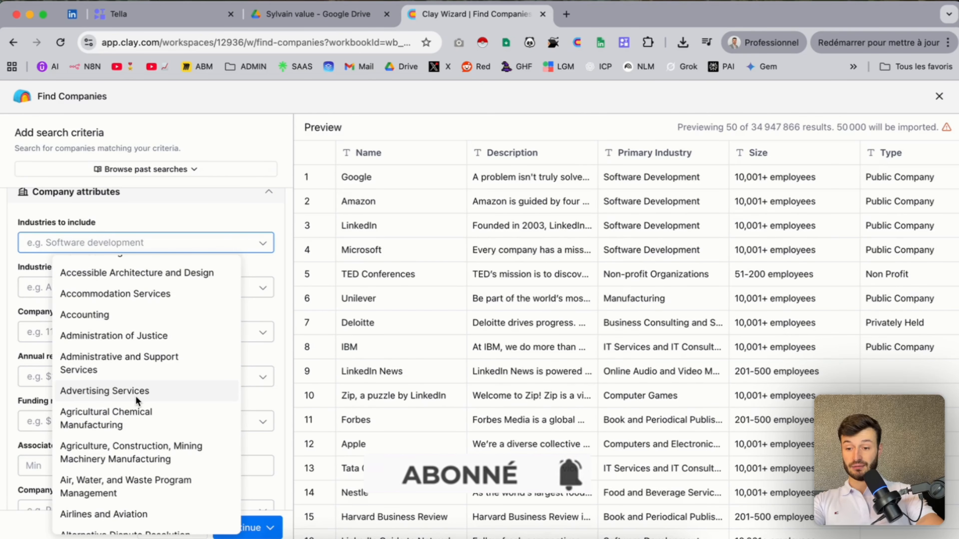
{"action": "left_click", "coordinate": [186, 229]}
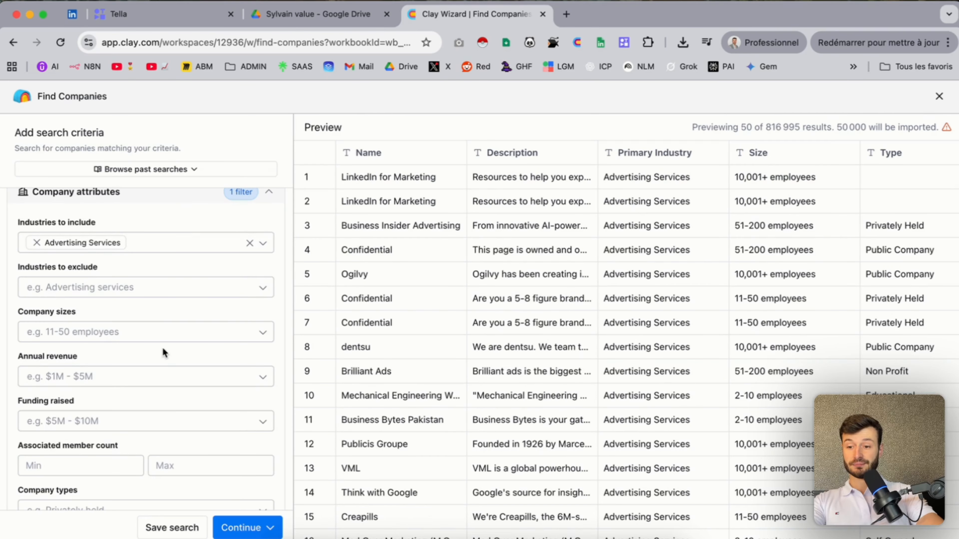
- Limit the company search to companies with 11-50 employees
{"action": "scroll", "coordinate": [163, 349], "scroll_direction": "down", "scroll_amount": 2}
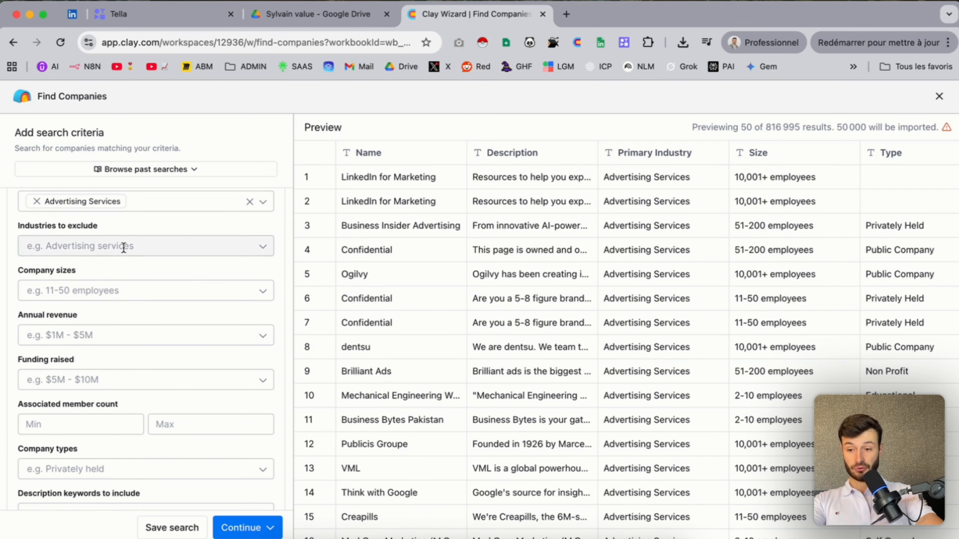
{"action": "scroll", "coordinate": [132, 257], "scroll_direction": "down", "scroll_amount": 1}
{"action": "left_click", "coordinate": [137, 269]}
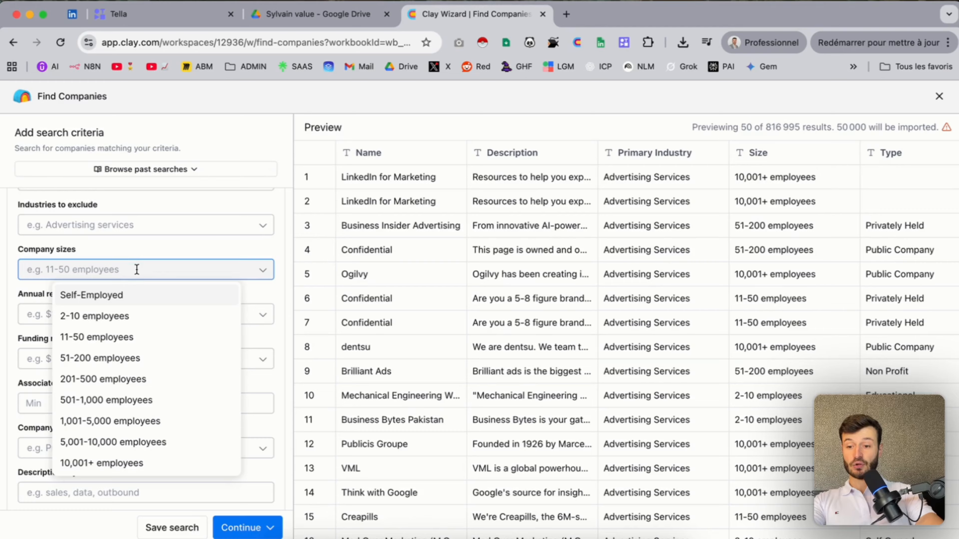
{"action": "left_click", "coordinate": [121, 337]}
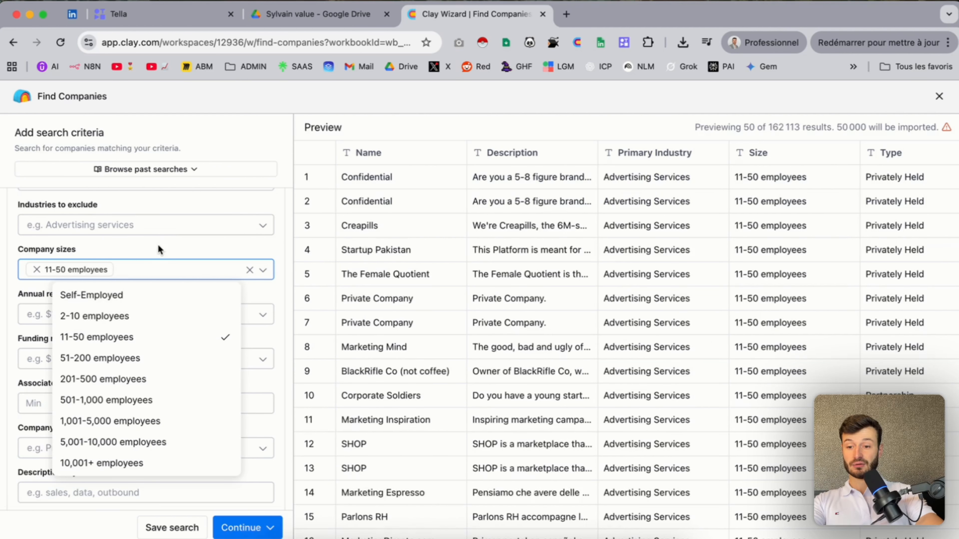
{"action": "left_click", "coordinate": [158, 242]}
- Add France as a country to include in the company search's location criteria
{"action": "scroll", "coordinate": [157, 334], "scroll_direction": "down", "scroll_amount": 3}
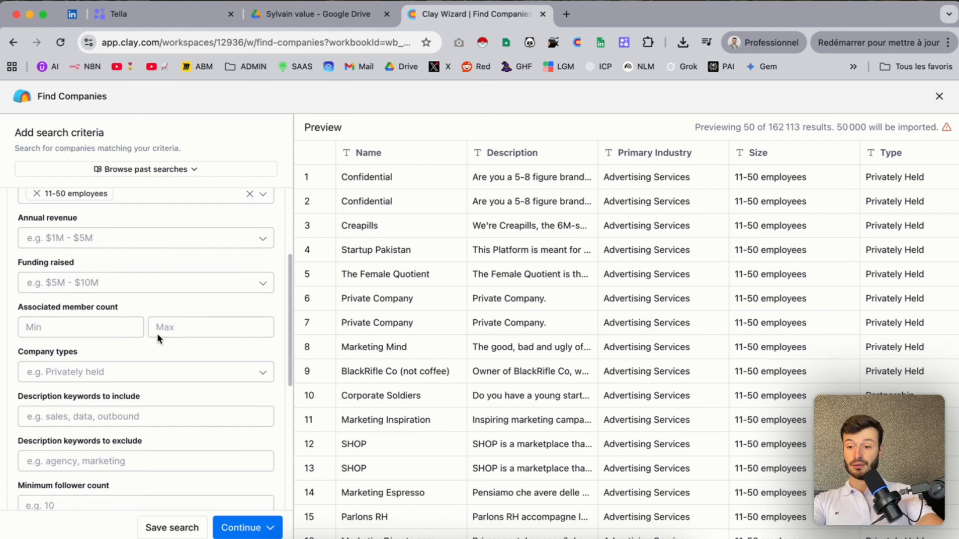
{"action": "scroll", "coordinate": [127, 369], "scroll_direction": "down", "scroll_amount": 3}
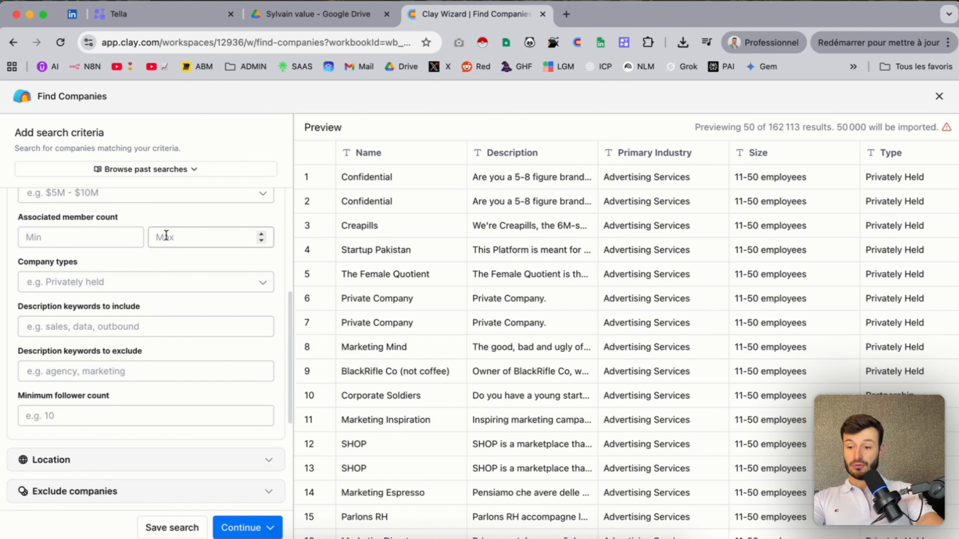
{"action": "scroll", "coordinate": [113, 415], "scroll_direction": "down", "scroll_amount": 3}
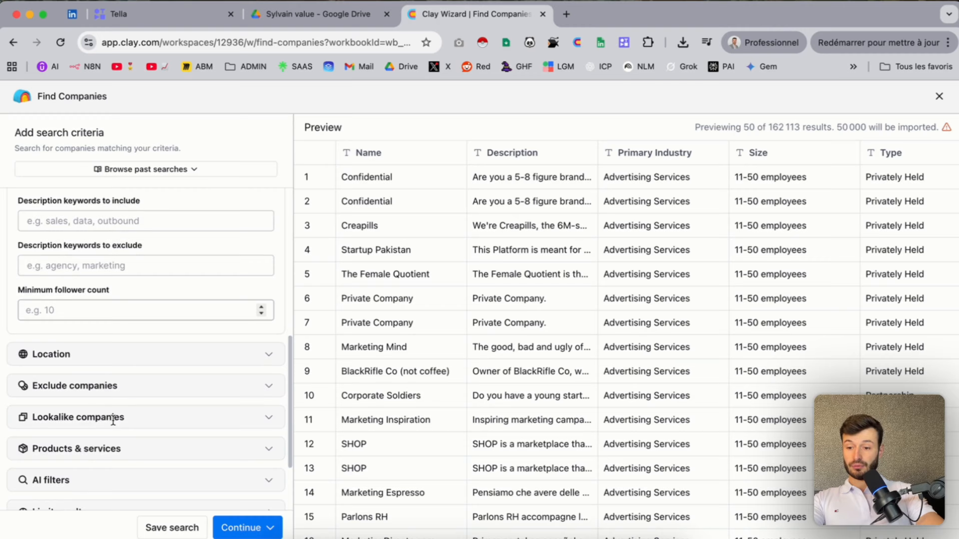
{"action": "scroll", "coordinate": [114, 378], "scroll_direction": "down", "scroll_amount": 3}
{"action": "left_click", "coordinate": [117, 267]}
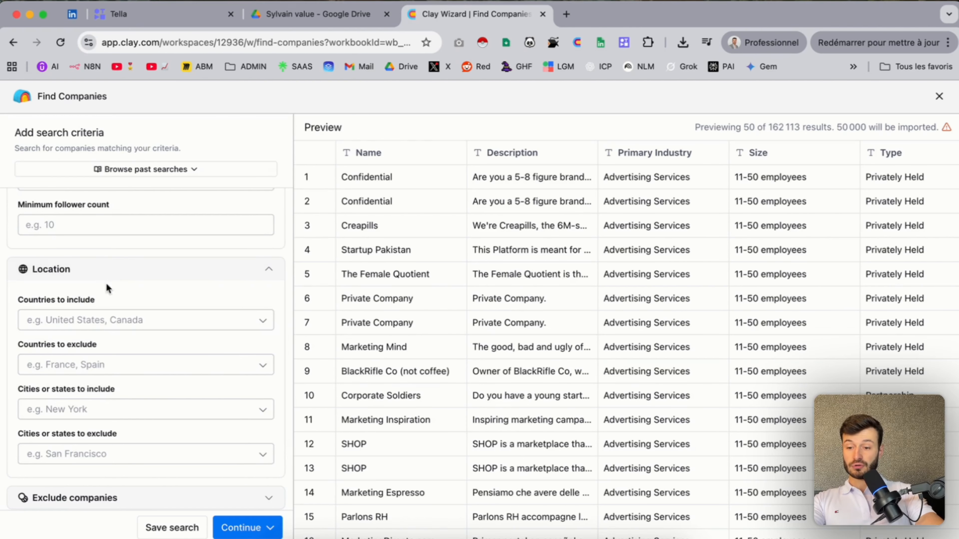
{"action": "left_click", "coordinate": [90, 319]}
{"action": "type", "text": "fr"}
{"action": "left_click", "coordinate": [88, 366]}
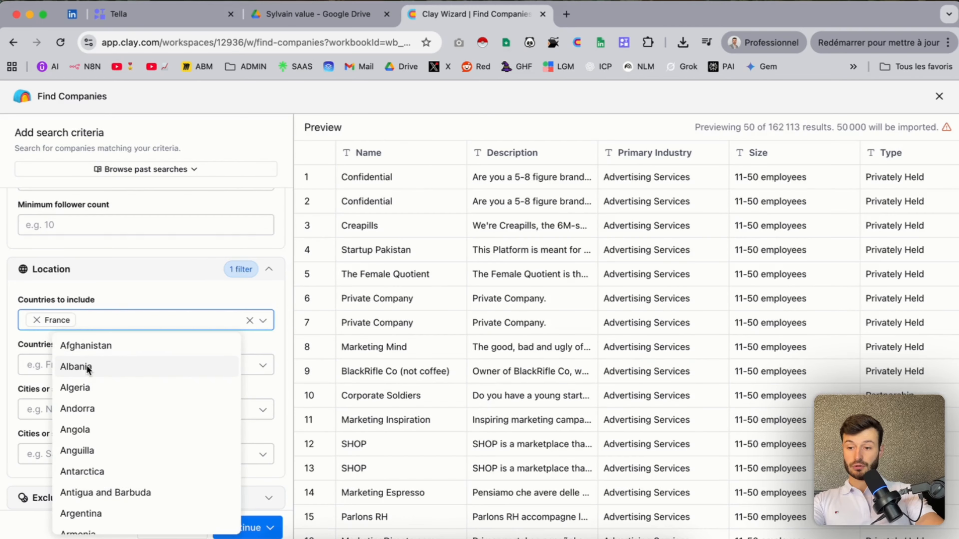
{"action": "left_click", "coordinate": [124, 296]}
- Review the company search criteria, including the options for excluding companies, lookalikes, products, AI filters and the result limit
{"action": "scroll", "coordinate": [143, 389], "scroll_direction": "down", "scroll_amount": 2}
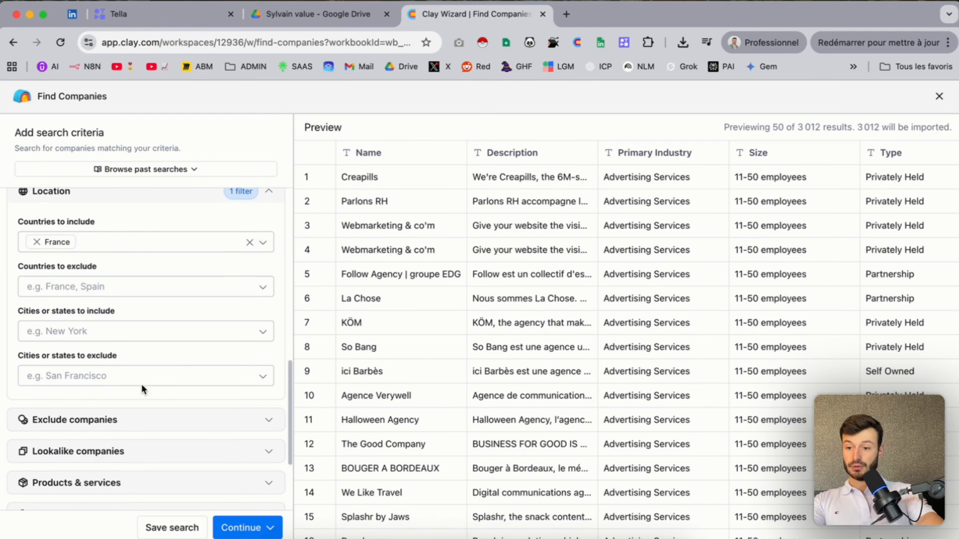
{"action": "scroll", "coordinate": [145, 406], "scroll_direction": "down", "scroll_amount": 3}
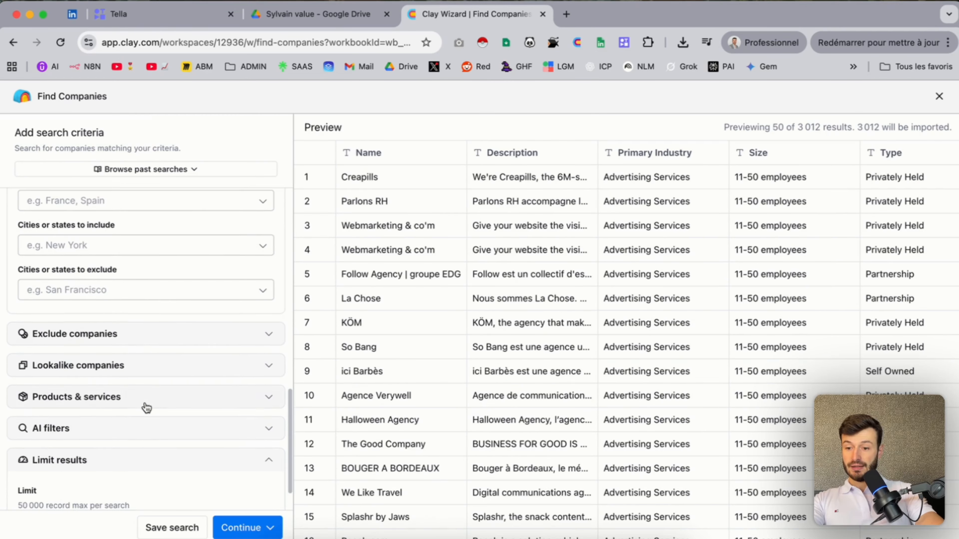
{"action": "left_click", "coordinate": [149, 336]}
{"action": "scroll", "coordinate": [172, 385], "scroll_direction": "down", "scroll_amount": 5}
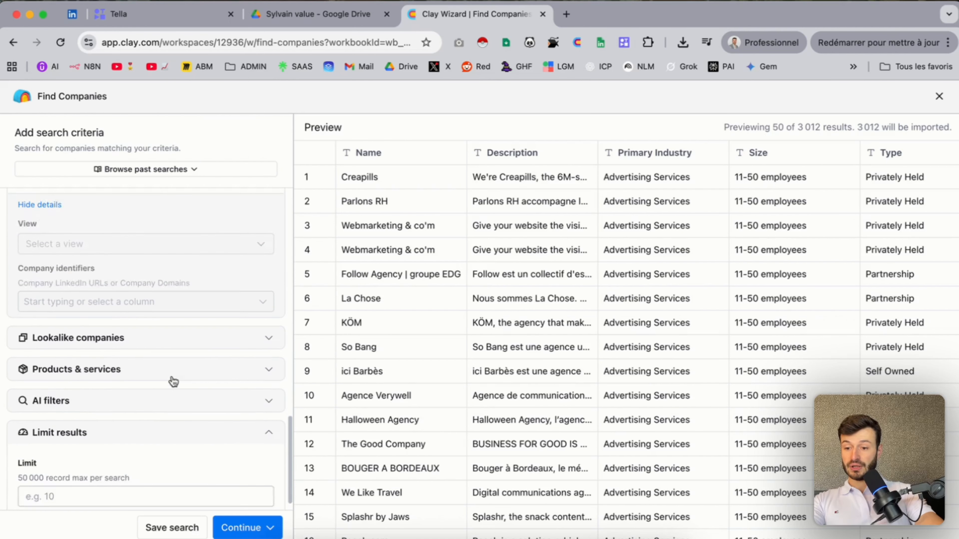
{"action": "scroll", "coordinate": [173, 381], "scroll_direction": "down", "scroll_amount": 1}
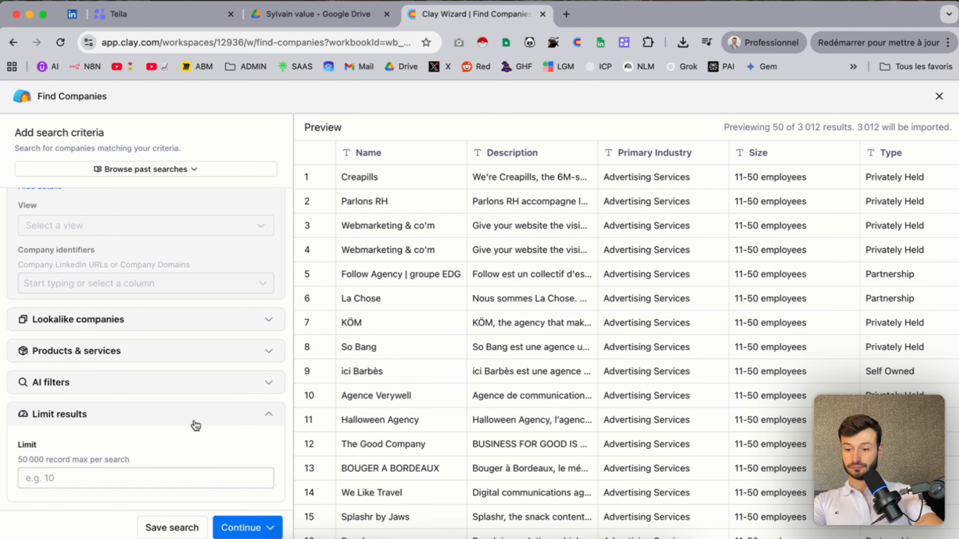
{"action": "scroll", "coordinate": [228, 415], "scroll_direction": "up", "scroll_amount": 5}
{"action": "scroll", "coordinate": [228, 415], "scroll_direction": "up", "scroll_amount": 10}
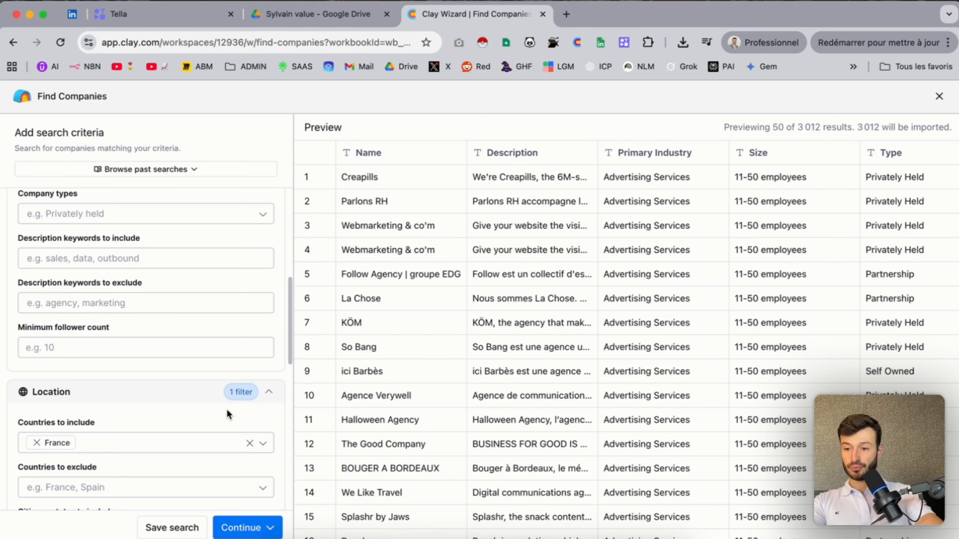
{"action": "scroll", "coordinate": [229, 415], "scroll_direction": "up", "scroll_amount": 3}
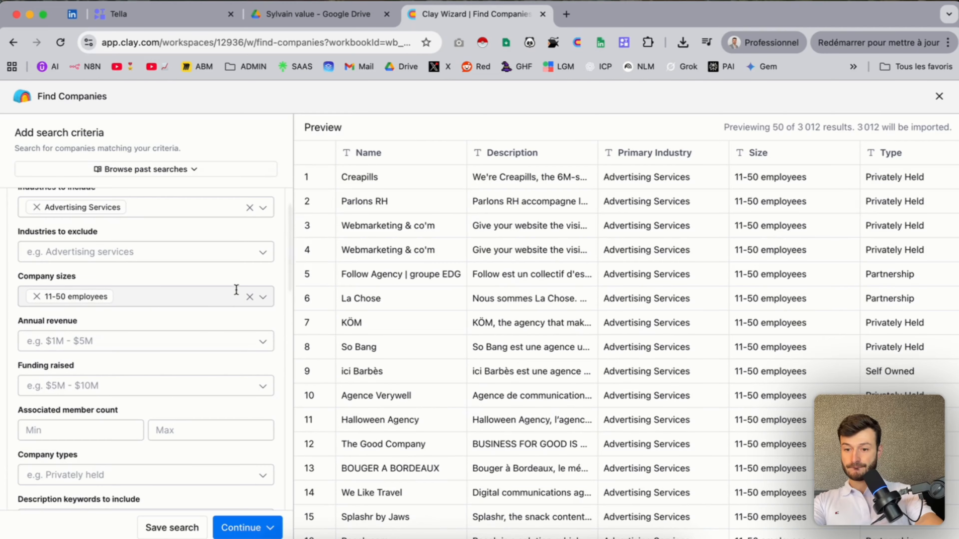
{"action": "scroll", "coordinate": [234, 295], "scroll_direction": "up", "scroll_amount": 3}
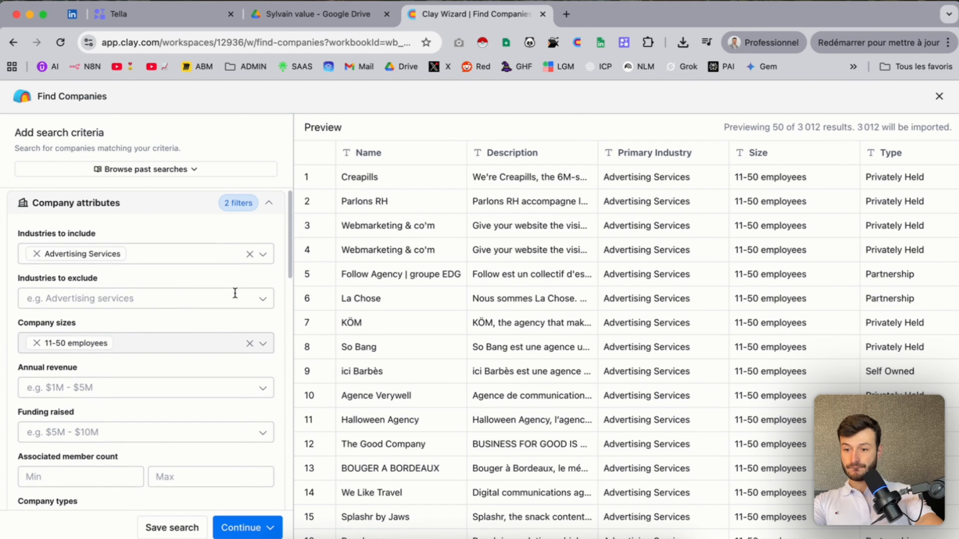
{"action": "scroll", "coordinate": [211, 294], "scroll_direction": "down", "scroll_amount": 20}
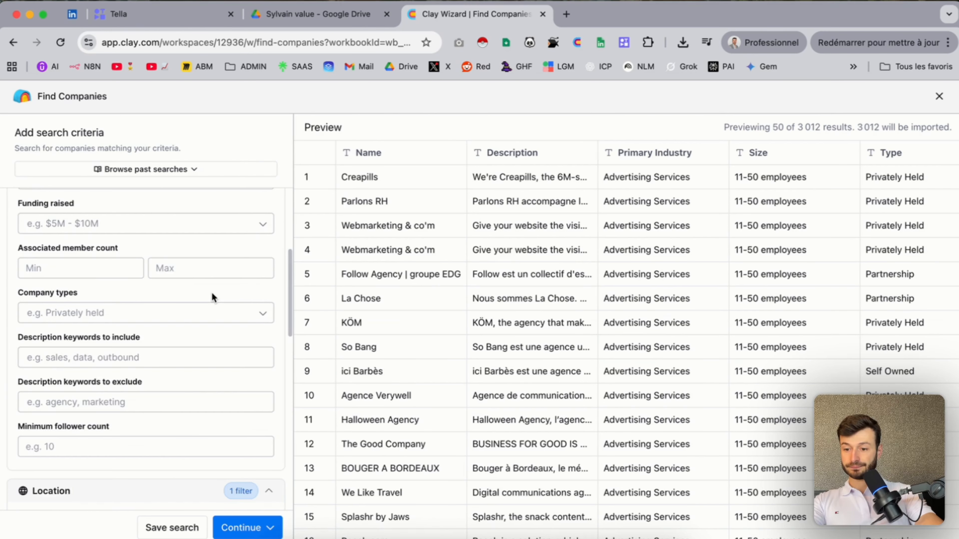
{"action": "scroll", "coordinate": [211, 298], "scroll_direction": "down", "scroll_amount": 10}
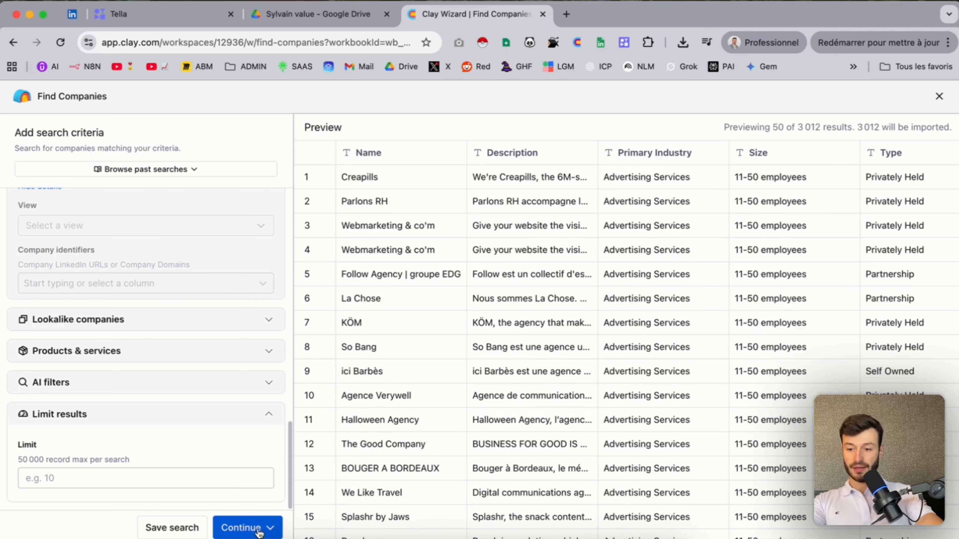
- Import the found companies into a new table and hide the suggested enrichments
{"action": "left_click", "coordinate": [242, 526]}
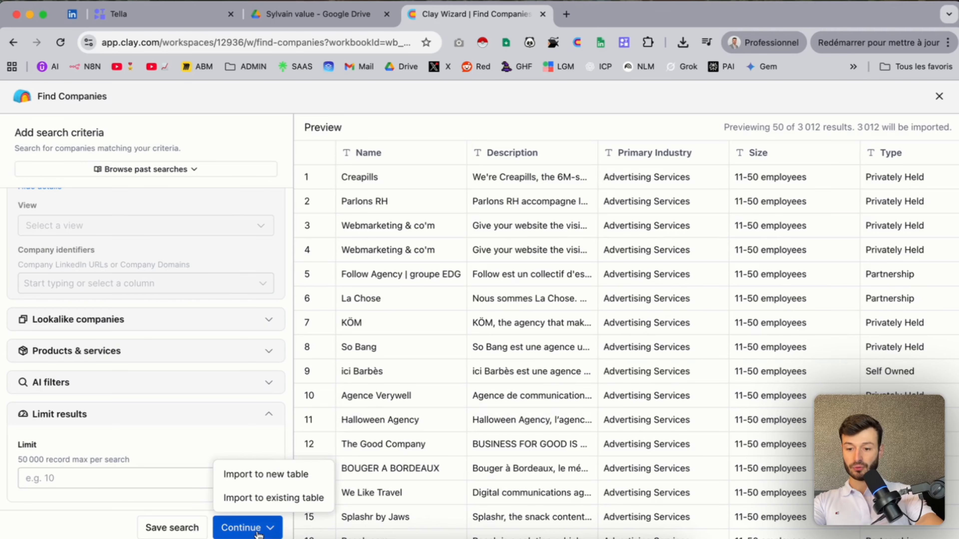
{"action": "left_click", "coordinate": [273, 477]}
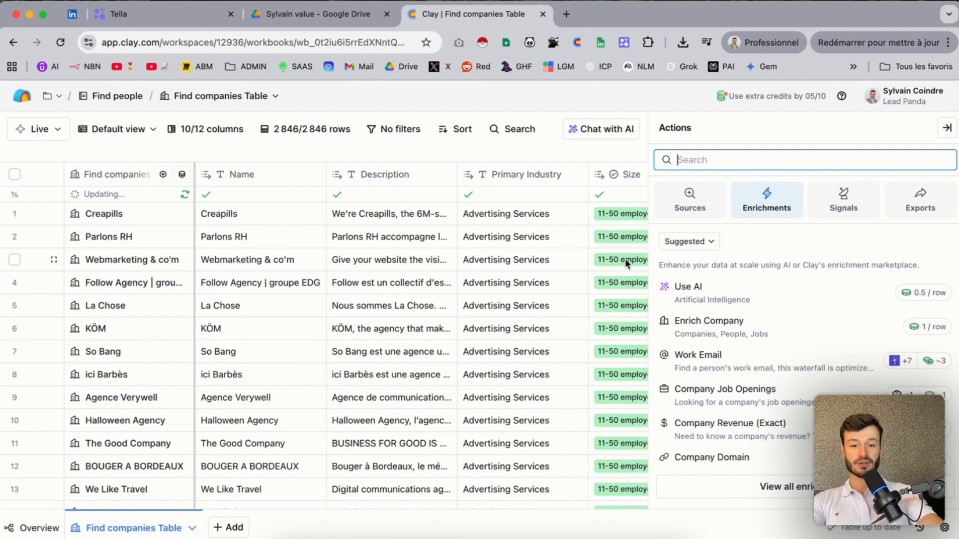
{"action": "left_click", "coordinate": [946, 128]}
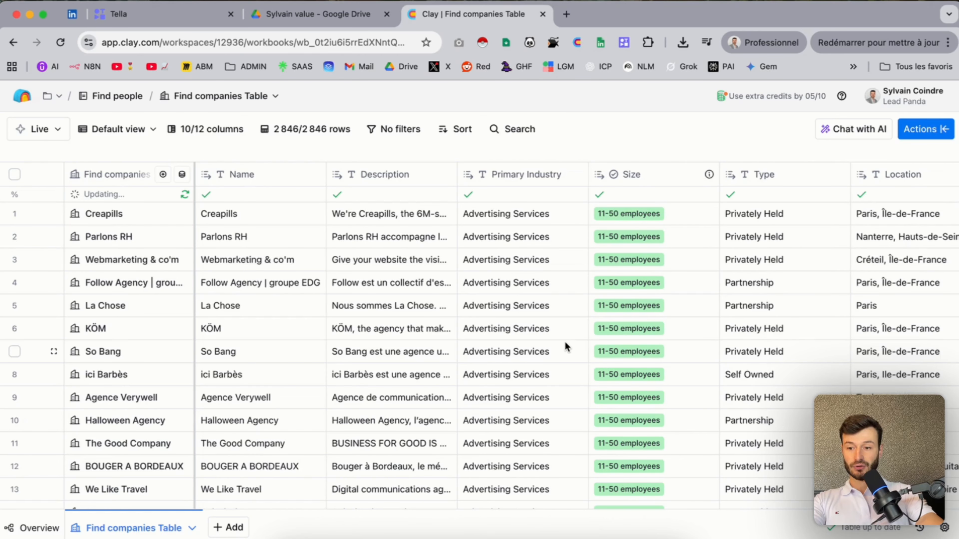
- Start a search for people at the companies in the imported table
{"action": "scroll", "coordinate": [564, 341], "scroll_direction": "right", "scroll_amount": 10}
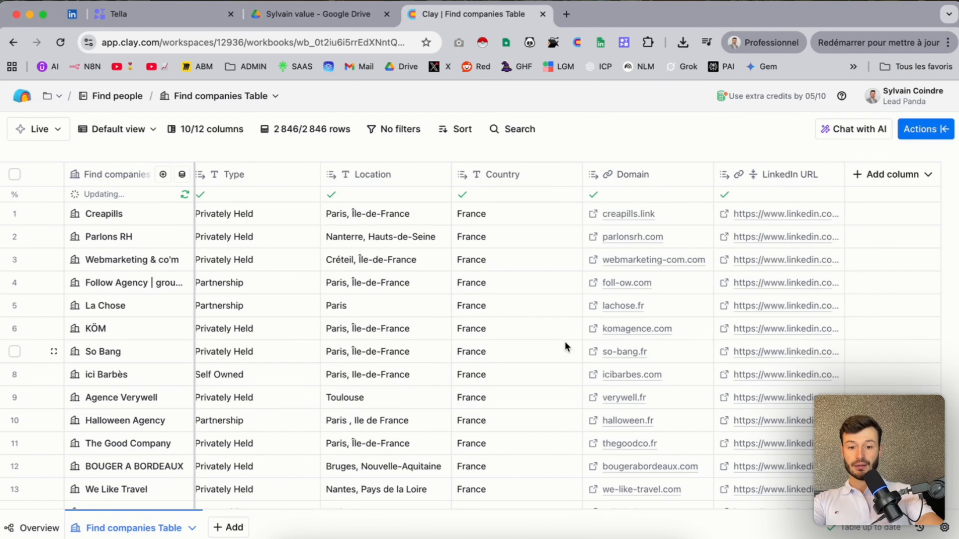
{"action": "scroll", "coordinate": [565, 341], "scroll_direction": "left", "scroll_amount": 10}
{"action": "scroll", "coordinate": [565, 342], "scroll_direction": "down", "scroll_amount": 10}
{"action": "scroll", "coordinate": [565, 342], "scroll_direction": "up", "scroll_amount": 10}
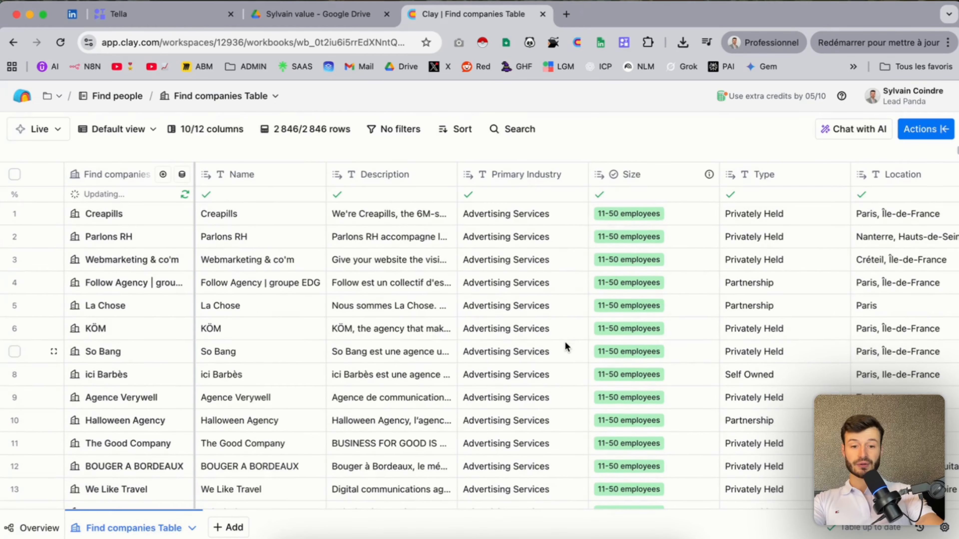
{"action": "scroll", "coordinate": [728, 282], "scroll_direction": "right", "scroll_amount": 10}
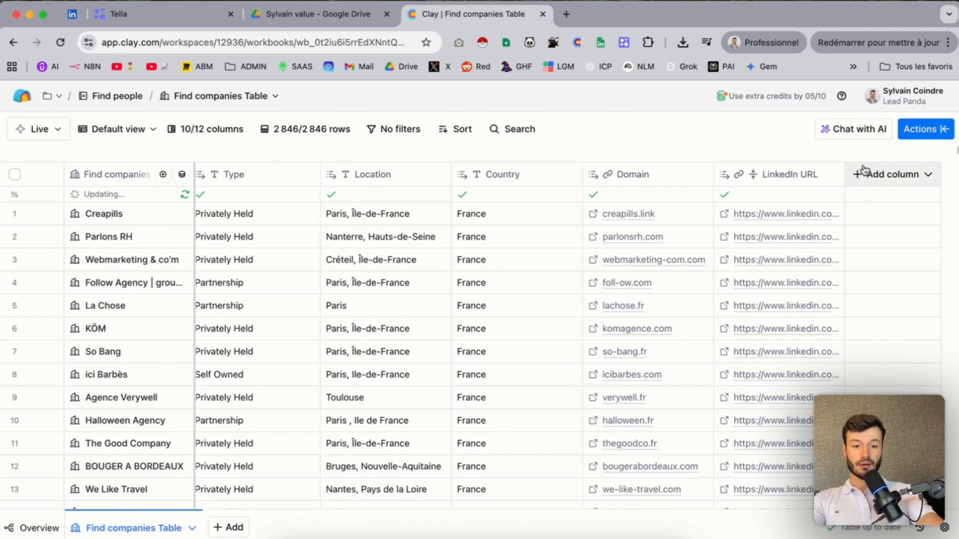
{"action": "left_click", "coordinate": [918, 129]}
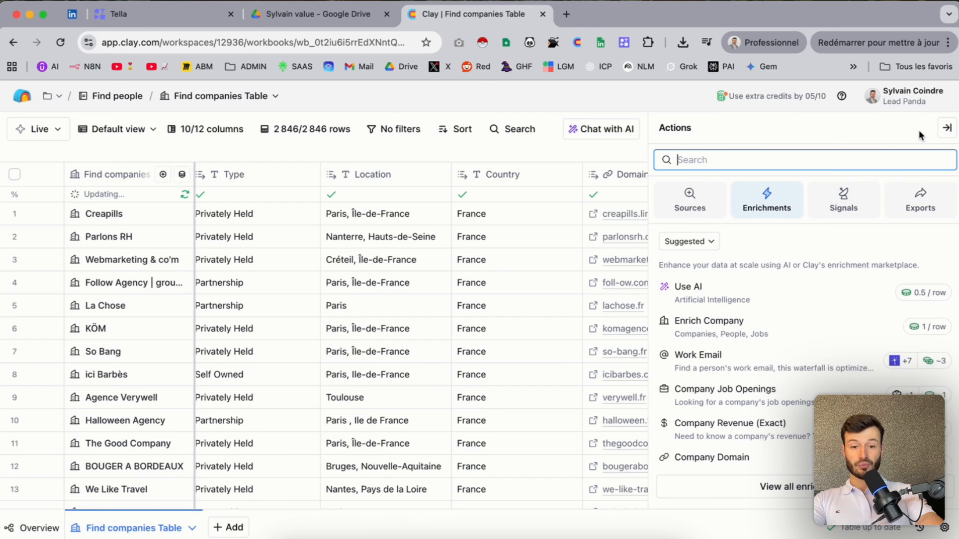
{"action": "left_click", "coordinate": [697, 204]}
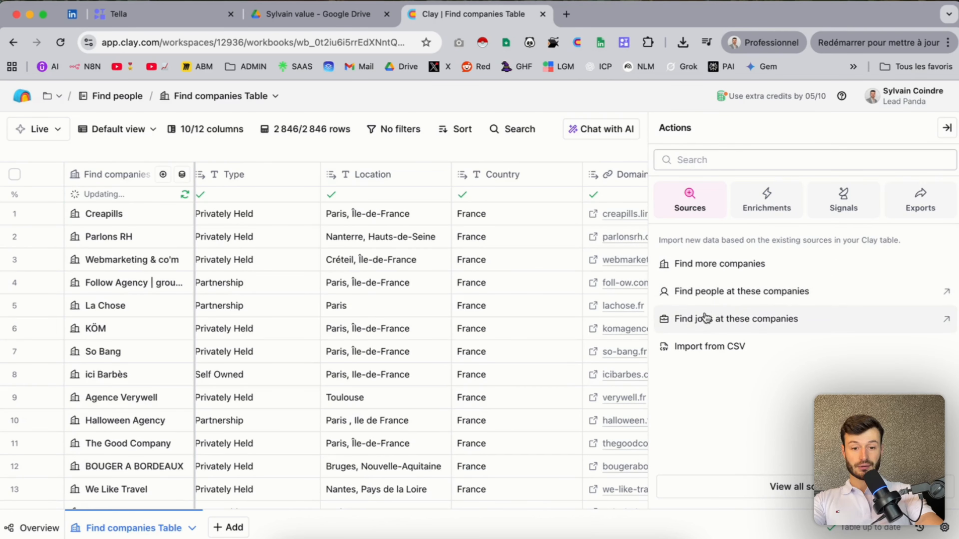
{"action": "left_click", "coordinate": [741, 296]}
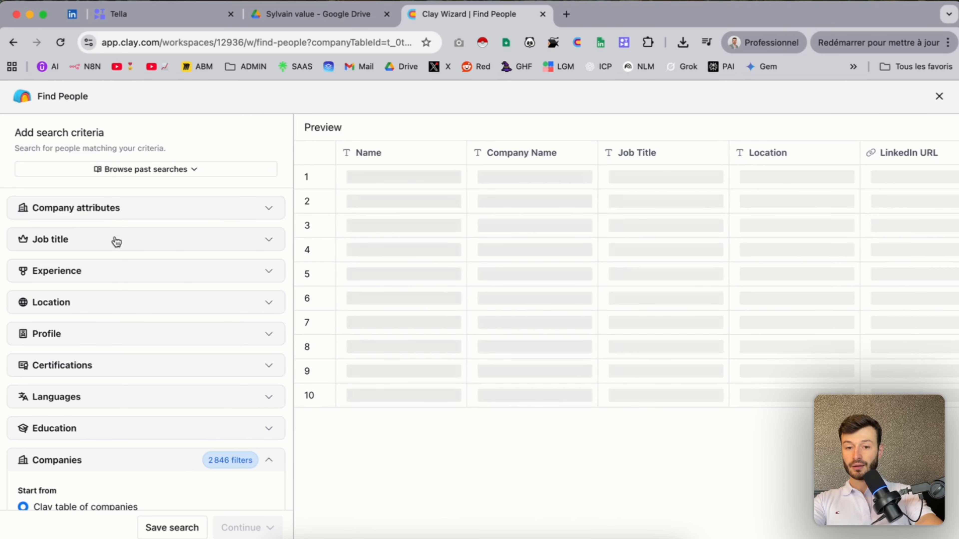
- Add "ceo" as a job title to include in the people search criteria
{"action": "left_click", "coordinate": [120, 248]}
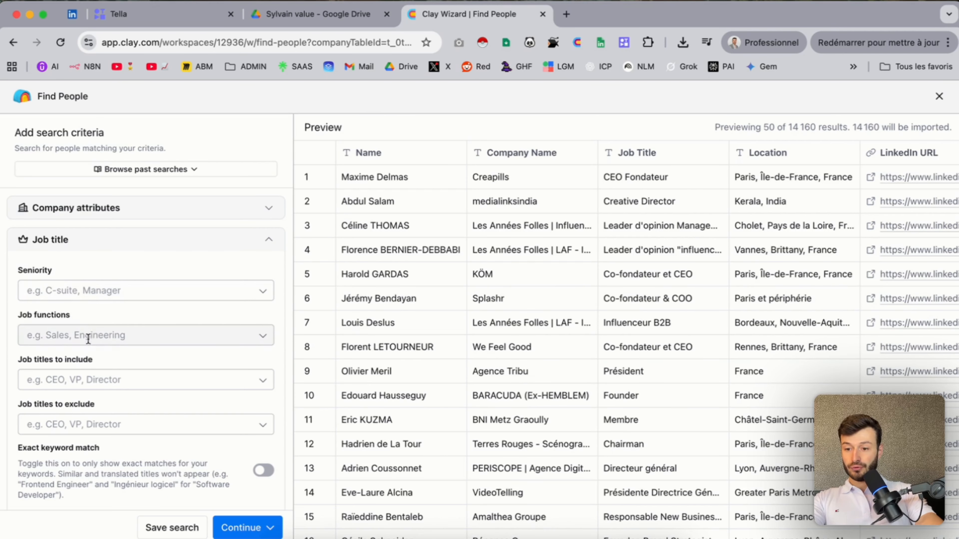
{"action": "left_click", "coordinate": [83, 378]}
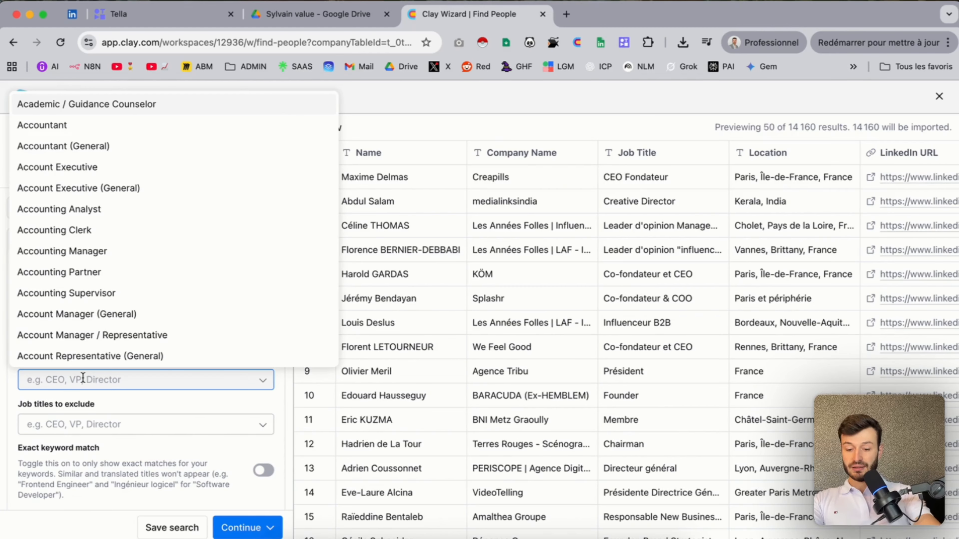
{"action": "type", "text": "cep"}
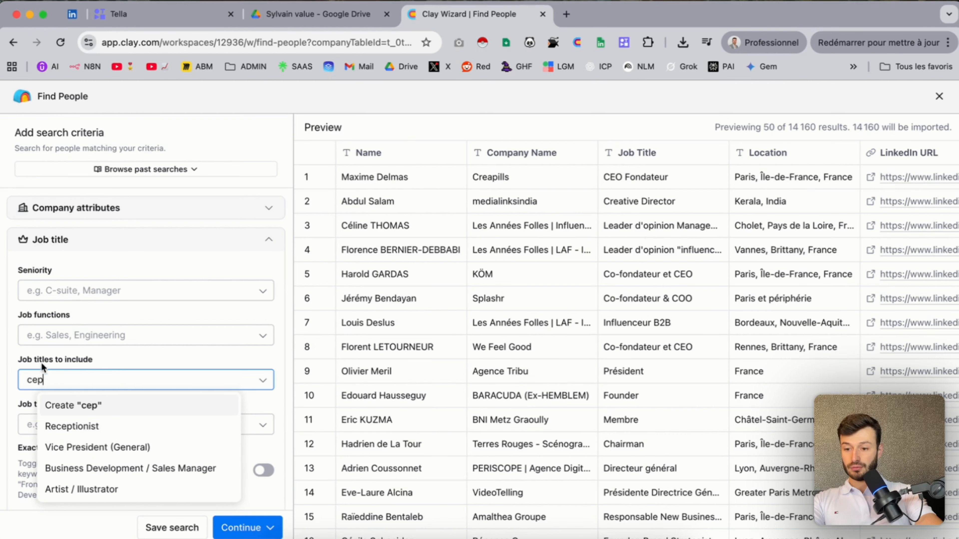
{"action": "key", "text": "BackSpace"}
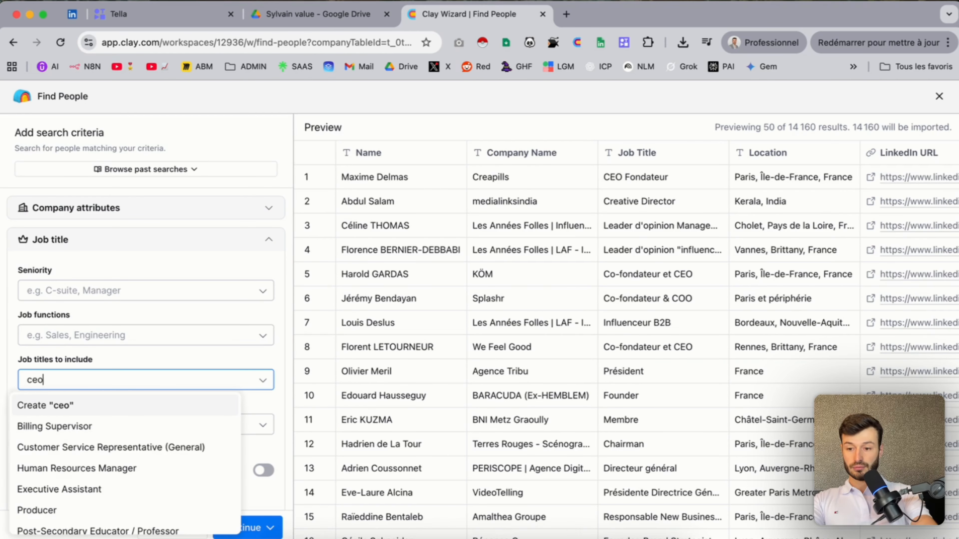
{"action": "type", "text": "o"}
{"action": "key", "text": "Return"}
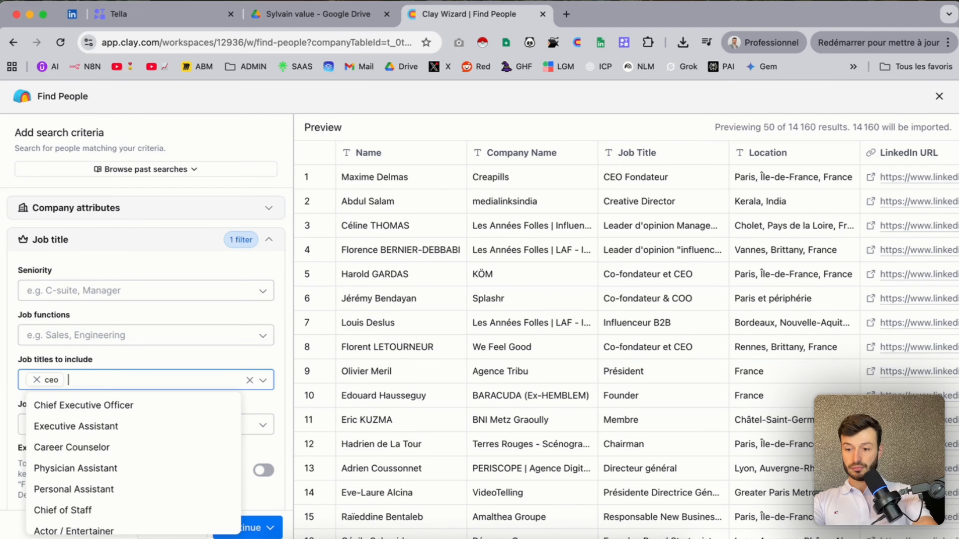
- Add "president" and "directeur general" to the job titles to include
{"action": "type", "text": "president"}
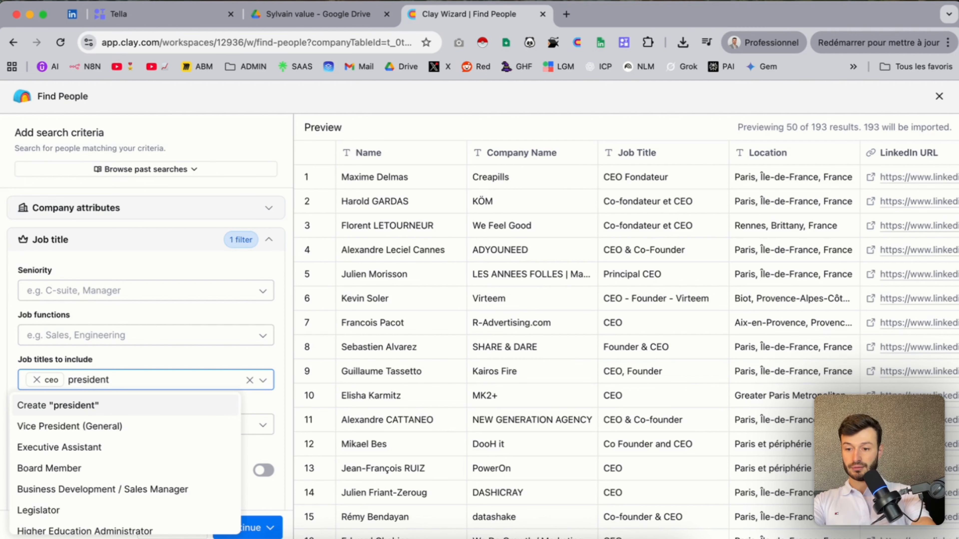
{"action": "key", "text": "Return"}
{"action": "type", "text": "direc"}
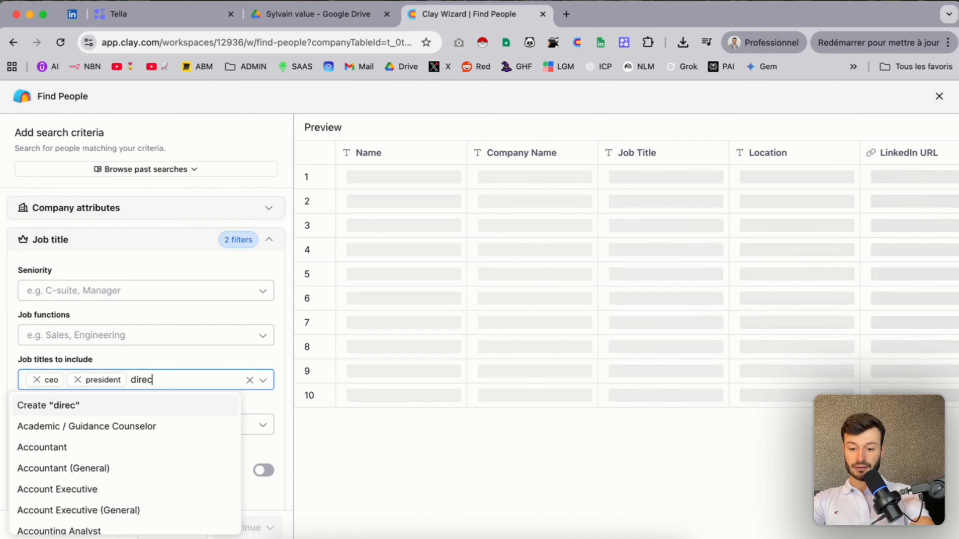
{"action": "type", "text": "teur gener"}
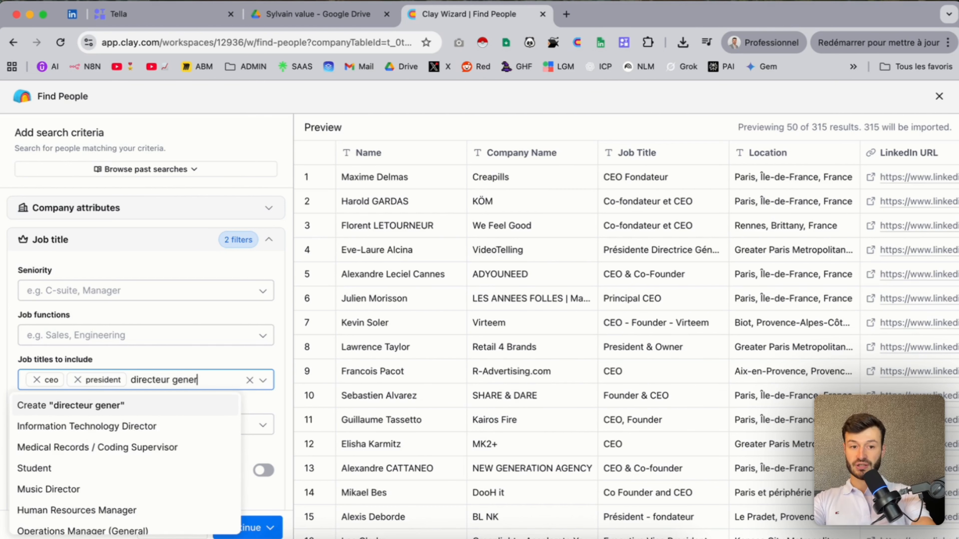
{"action": "type", "text": "al"}
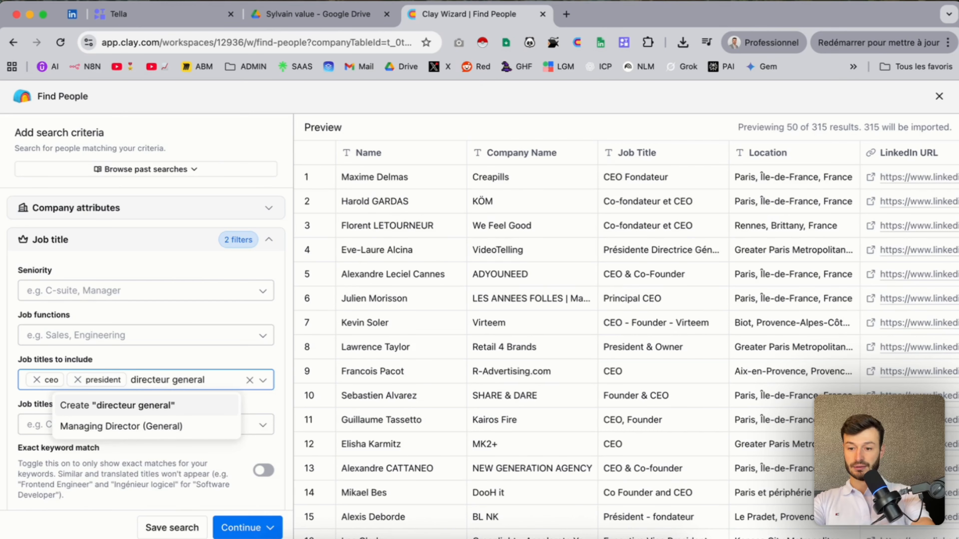
{"action": "key", "text": "Return"}
{"action": "left_click", "coordinate": [229, 355]}
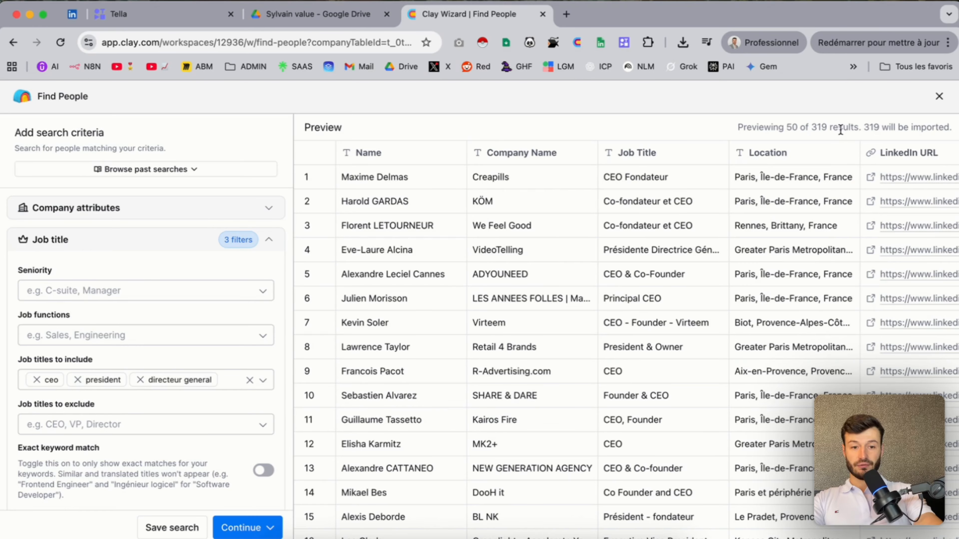
- Add the feminine form "presidente" to the people search's included job titles
{"action": "left_click", "coordinate": [221, 380]}
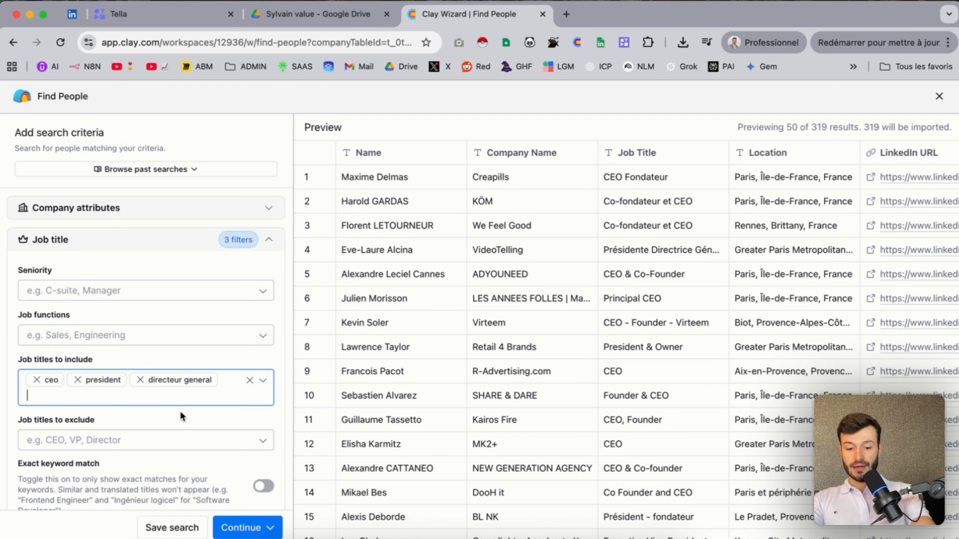
{"action": "type", "text": "presiden"}
{"action": "type", "text": "te"}
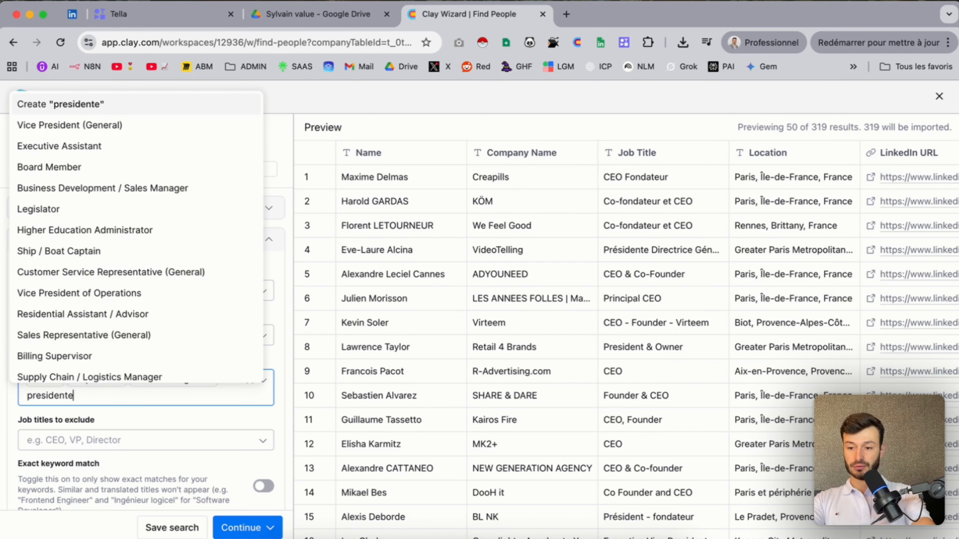
{"action": "key", "text": "Return"}
{"action": "left_click", "coordinate": [186, 421]}
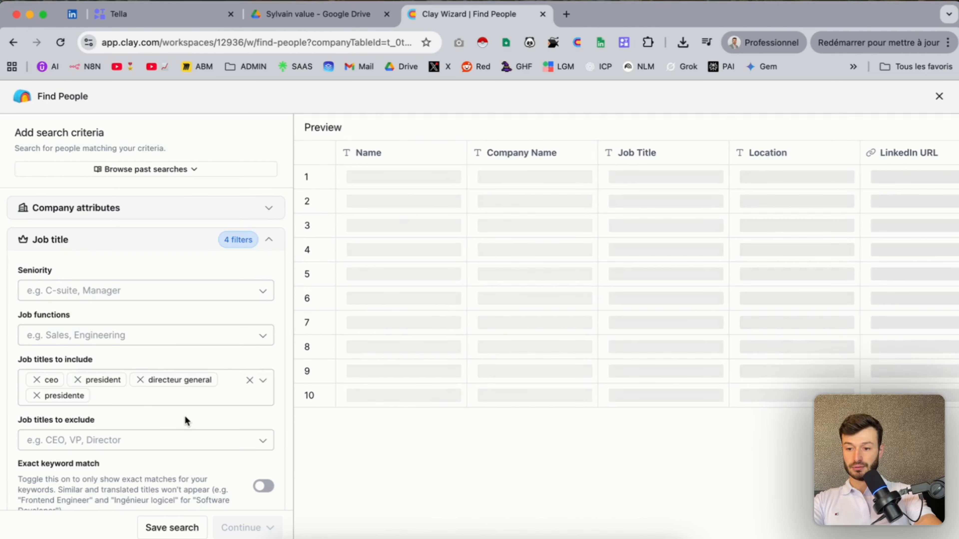
- Add "associé" to the included job titles of the people search
{"action": "left_click", "coordinate": [136, 397]}
{"action": "type", "text": "associé"}
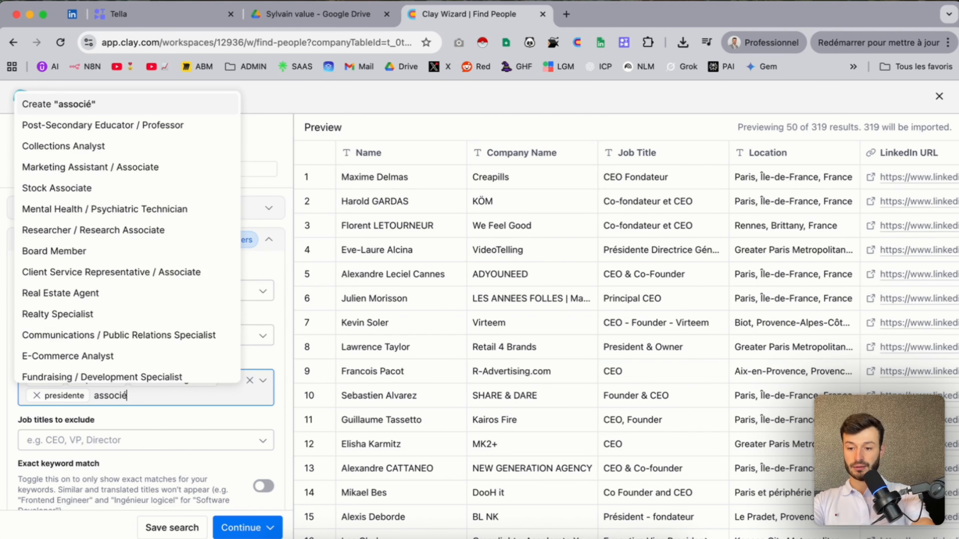
{"action": "key", "text": "Return"}
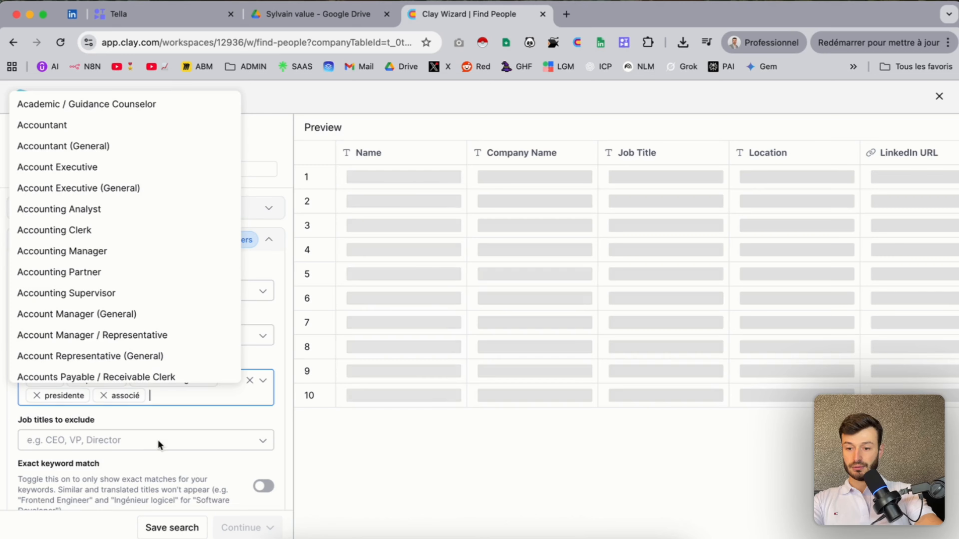
{"action": "left_click", "coordinate": [171, 425]}
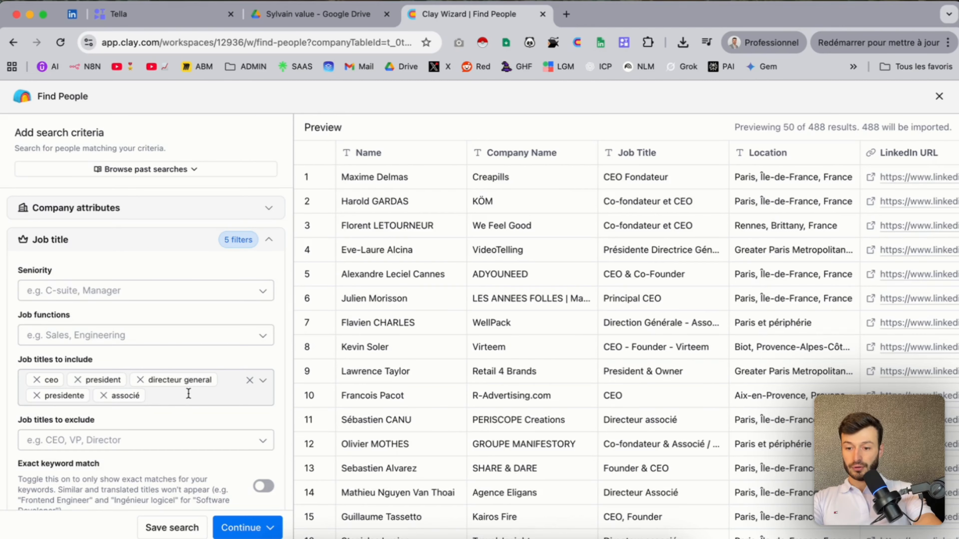
{"action": "left_click", "coordinate": [189, 393]}
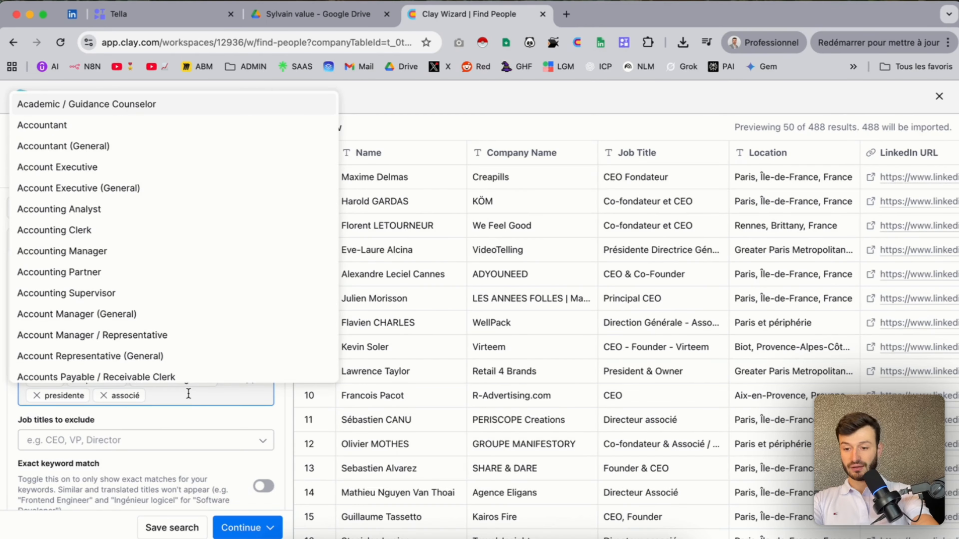
{"action": "left_click", "coordinate": [177, 427]}
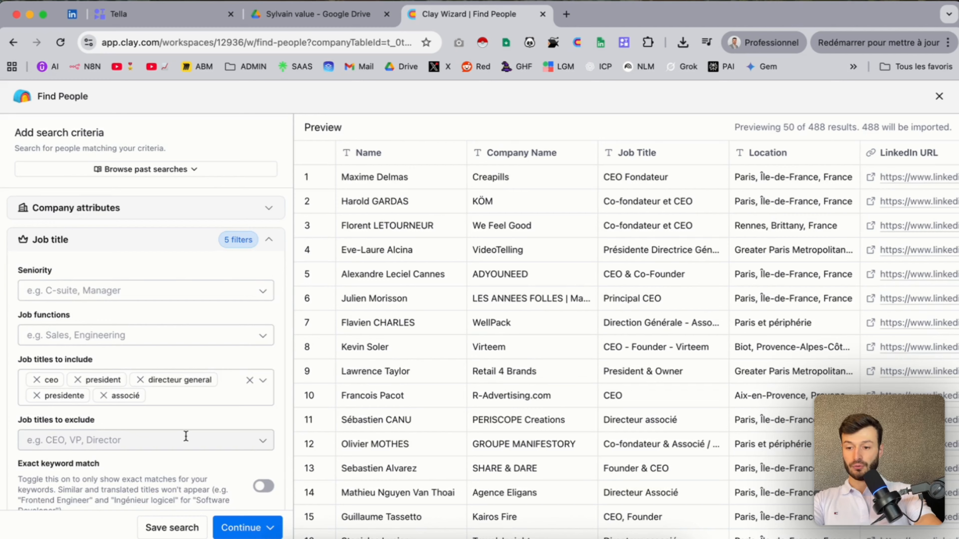
- Restrict the people search to France by adding it to the countries to include in the location criteria
{"action": "scroll", "coordinate": [185, 436], "scroll_direction": "down", "scroll_amount": 5}
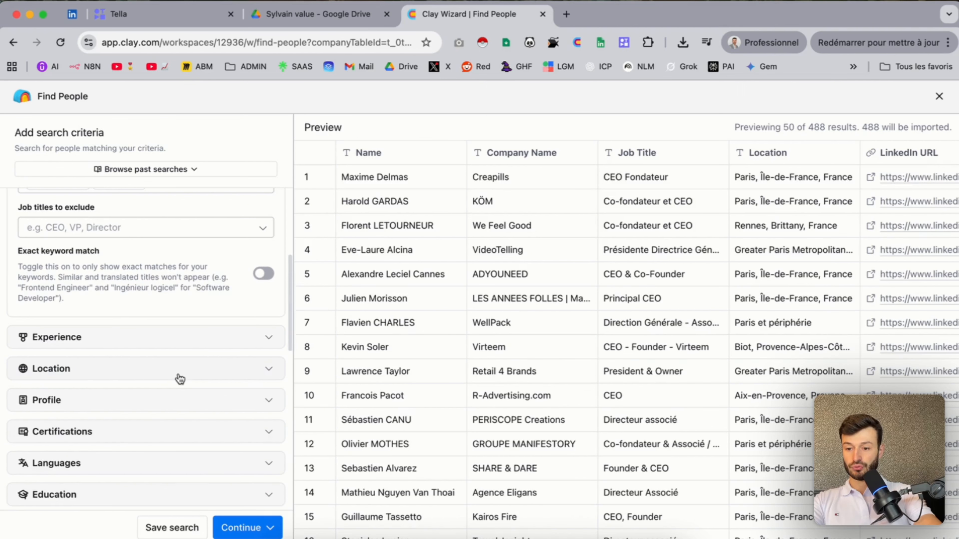
{"action": "left_click", "coordinate": [179, 377]}
{"action": "left_click", "coordinate": [133, 418]}
{"action": "type", "text": "fr"}
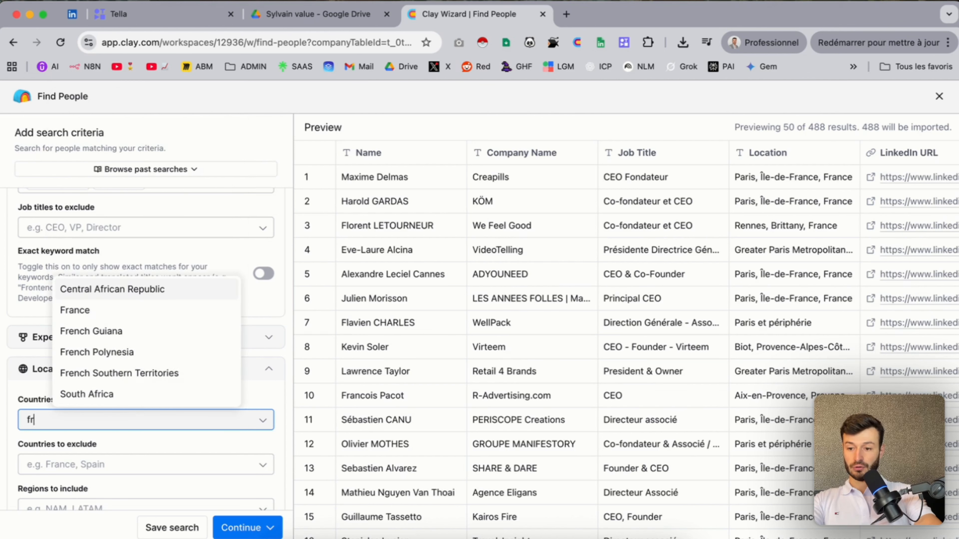
{"action": "left_click", "coordinate": [138, 308]}
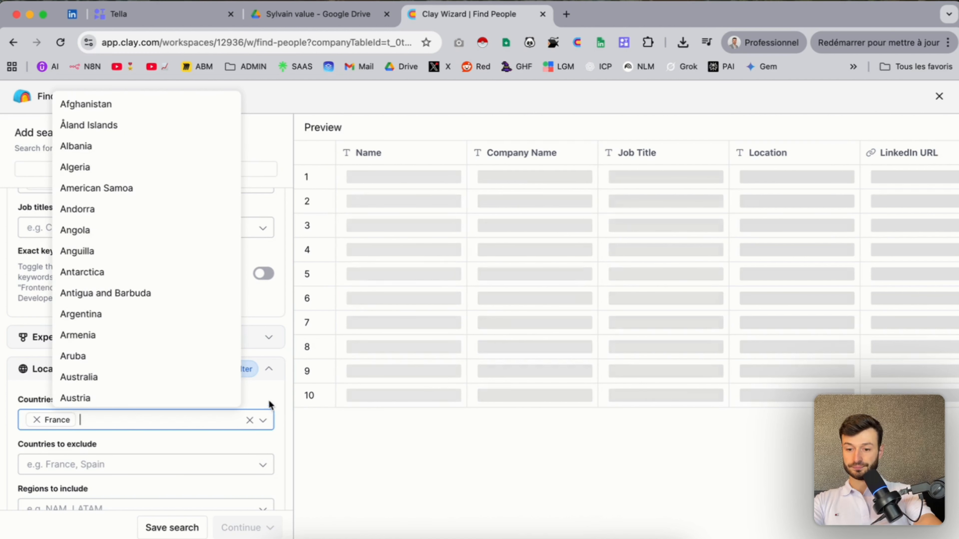
{"action": "left_click", "coordinate": [269, 399]}
- Import the people matching the criteria into a new table without a result limit and hide the suggested enrichments
{"action": "scroll", "coordinate": [211, 444], "scroll_direction": "down", "scroll_amount": 12}
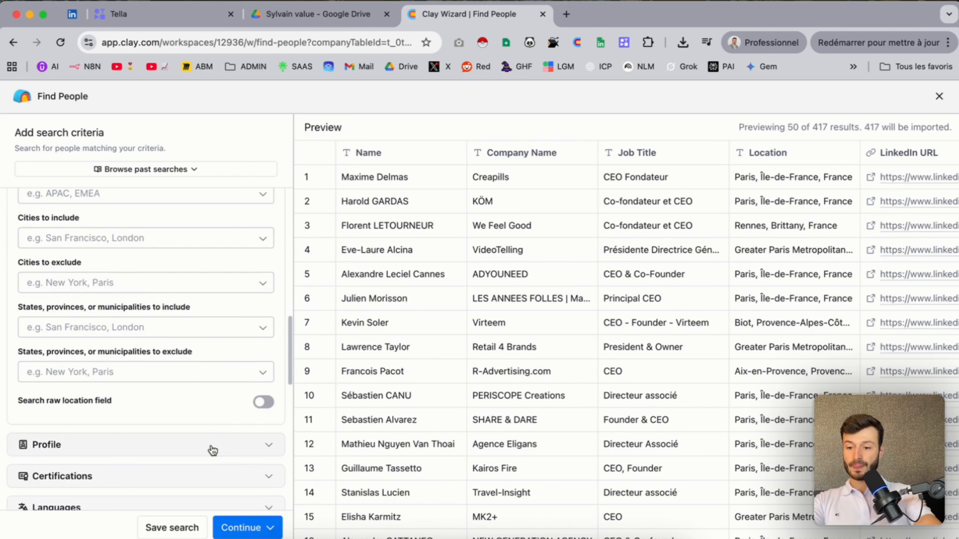
{"action": "scroll", "coordinate": [213, 449], "scroll_direction": "down", "scroll_amount": 5}
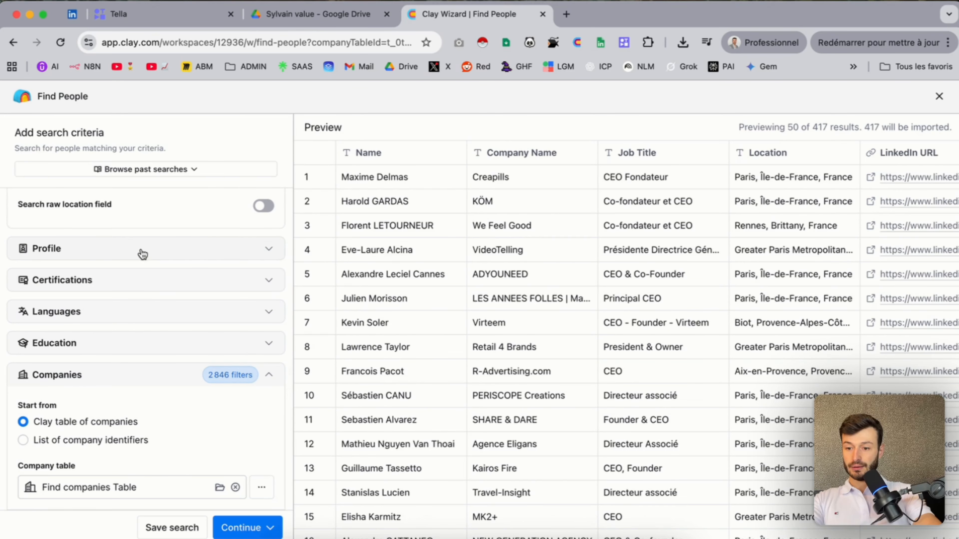
{"action": "scroll", "coordinate": [128, 376], "scroll_direction": "down", "scroll_amount": 8}
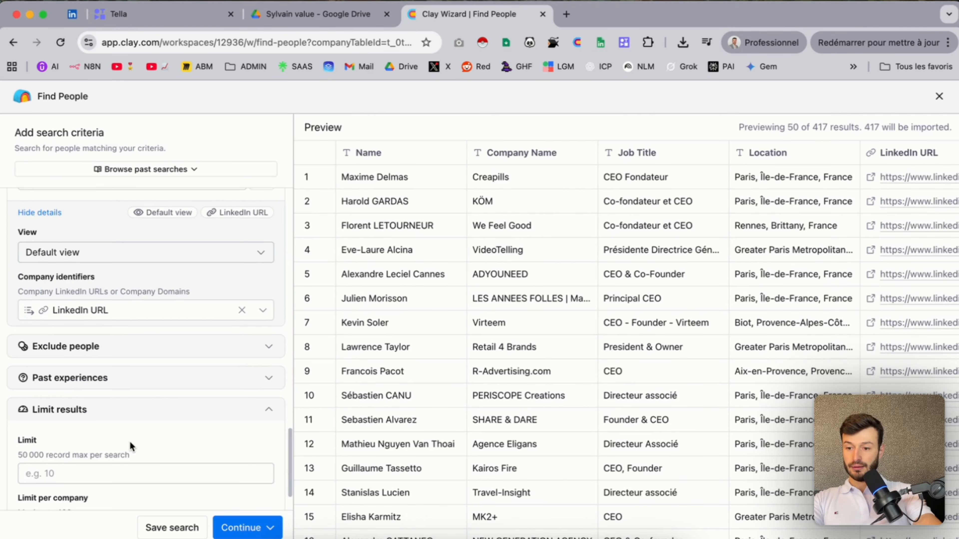
{"action": "scroll", "coordinate": [134, 455], "scroll_direction": "down", "scroll_amount": 1}
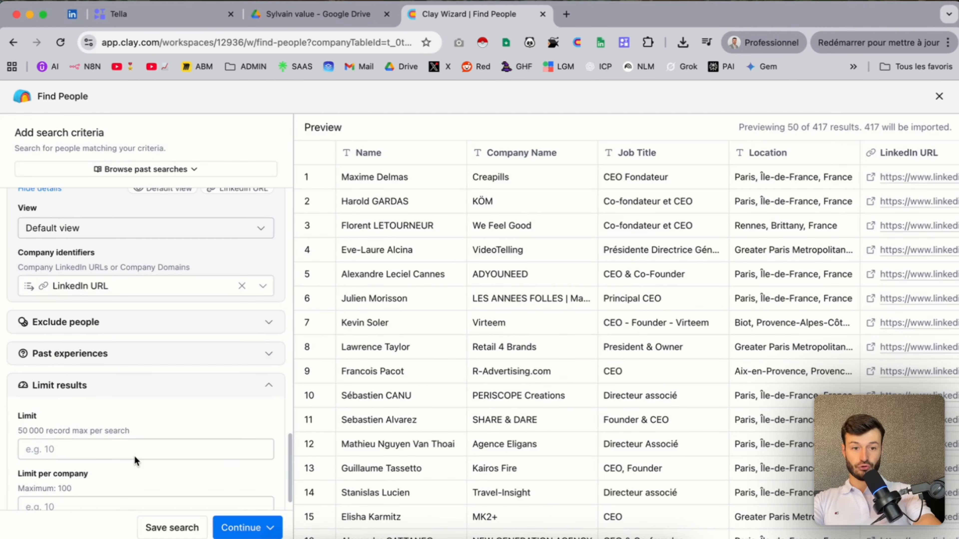
{"action": "scroll", "coordinate": [134, 455], "scroll_direction": "down", "scroll_amount": 1}
{"action": "left_click", "coordinate": [244, 528]}
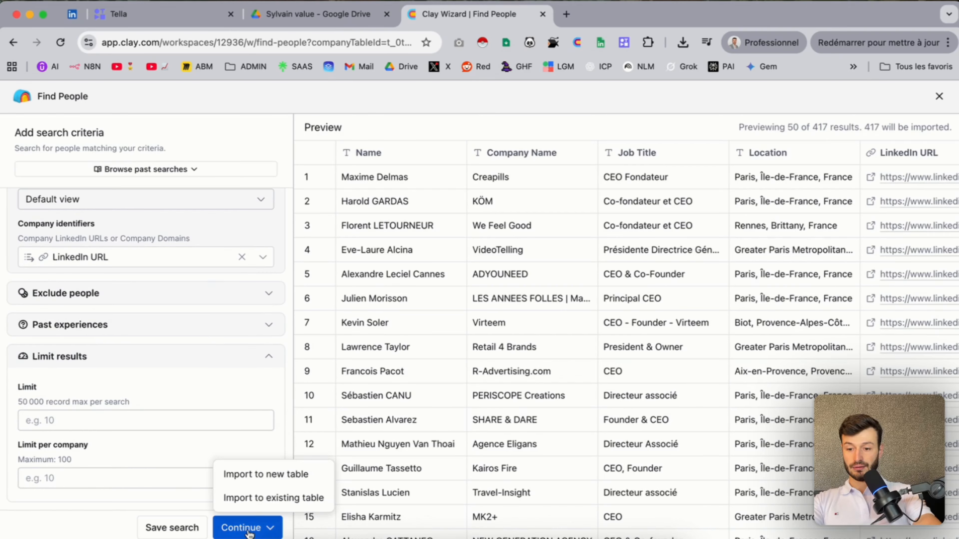
{"action": "left_click", "coordinate": [269, 479]}
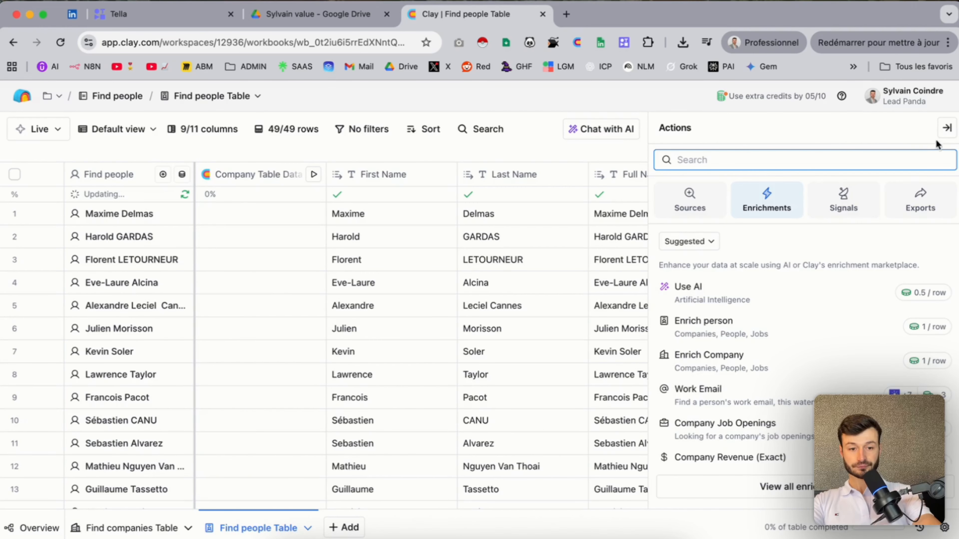
{"action": "left_click", "coordinate": [947, 129]}
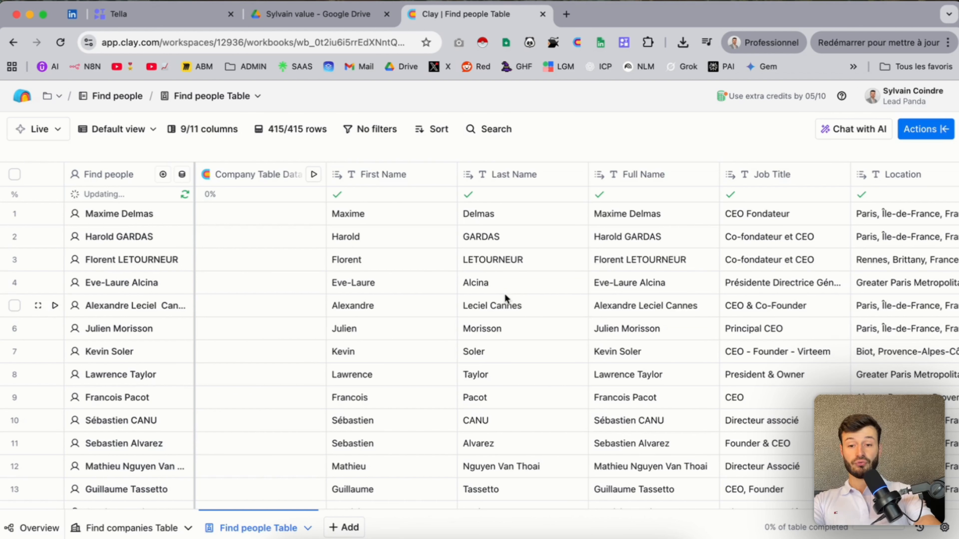
{"action": "scroll", "coordinate": [552, 286], "scroll_direction": "right", "scroll_amount": 10}
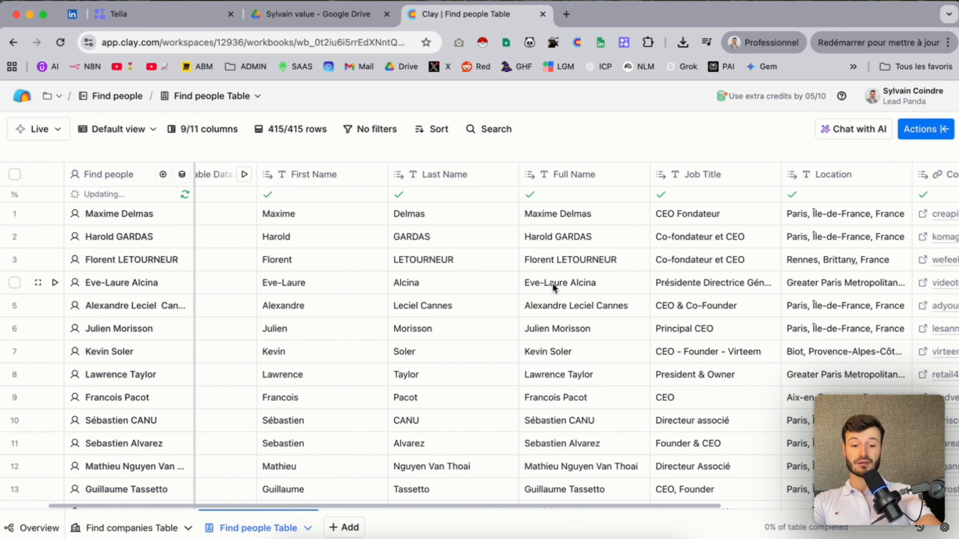